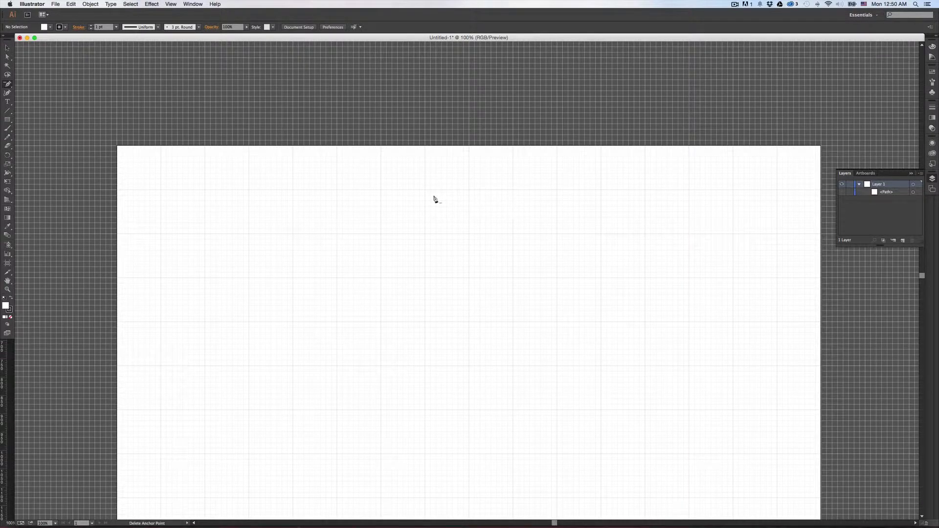
- Select Illustrator's Rectangle tool and review Photoshop's shape-drawing options without changing them
click(8, 119)
key(super+Tab)
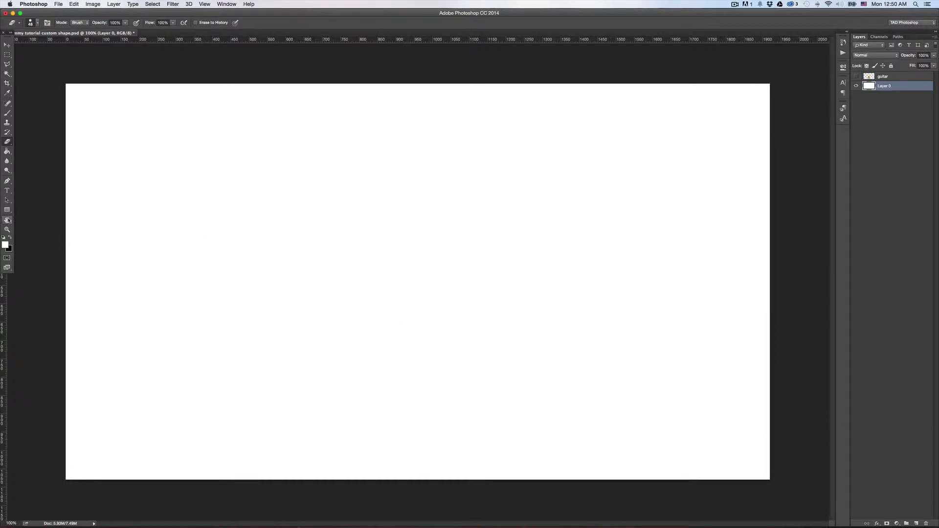
click(7, 221)
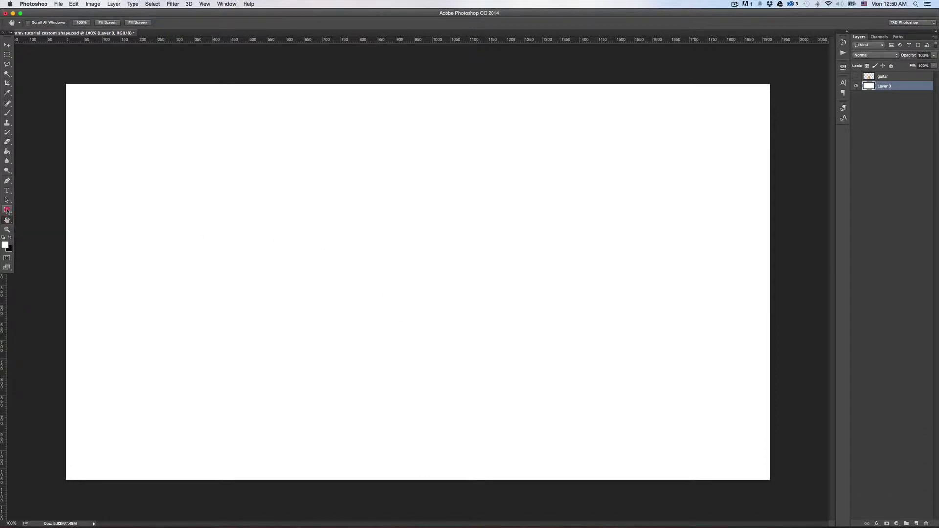
key(super+Tab)
key(space)
drag(396, 260, 400, 216)
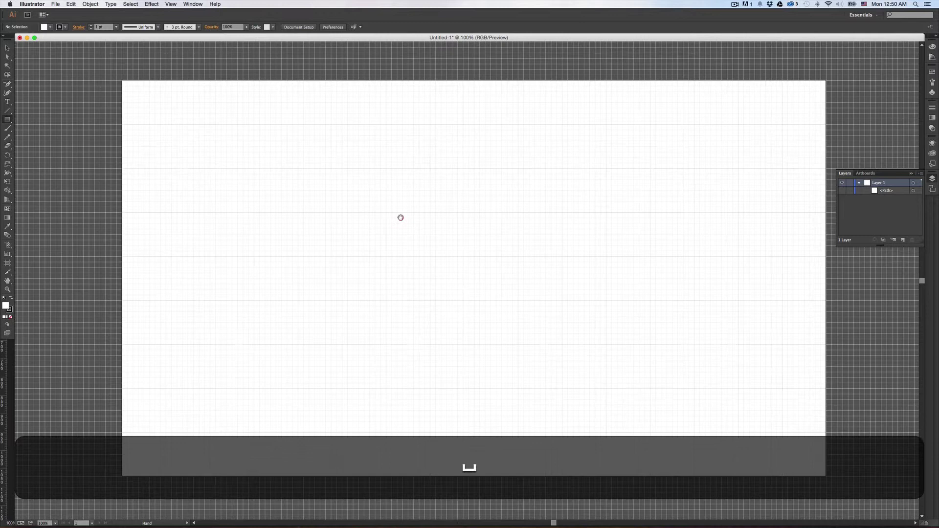
click(401, 218)
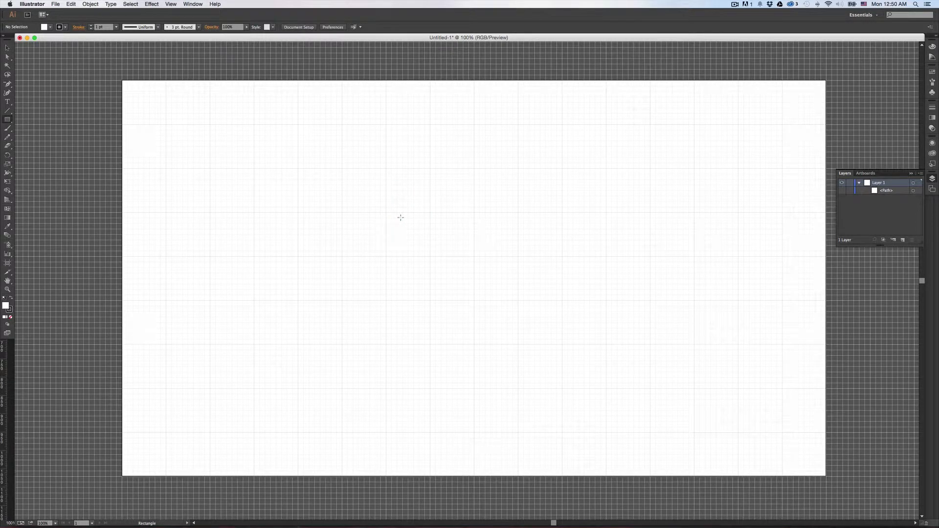
key(super+Tab)
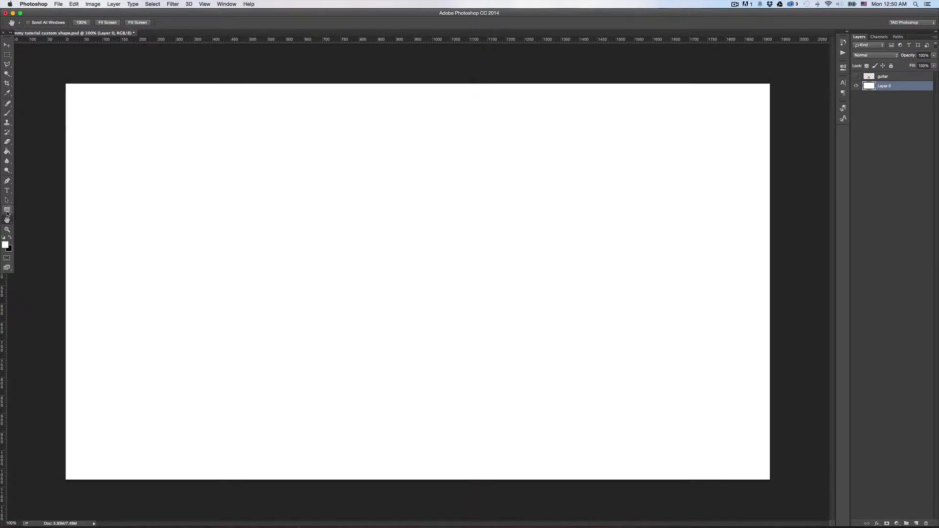
drag(7, 210, 35, 215)
click(157, 233)
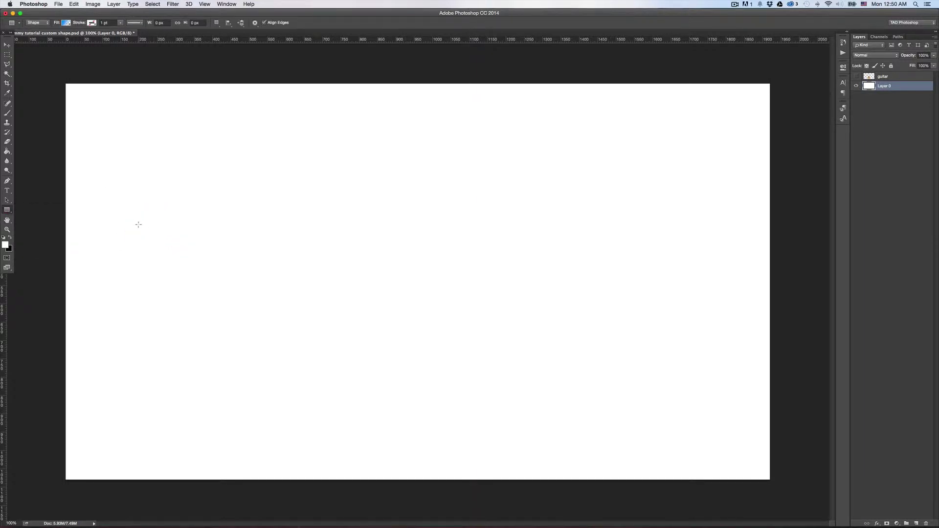
key(super+Tab)
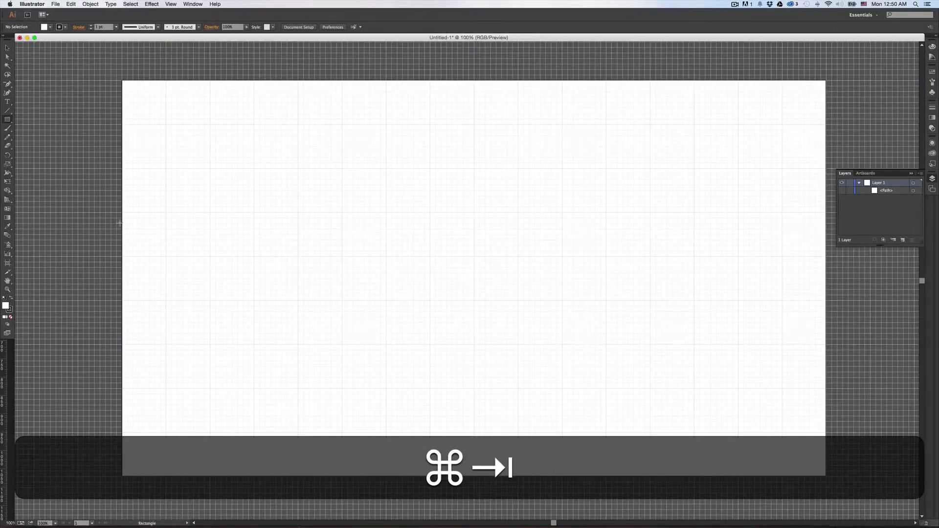
scroll(120, 223, right, 3)
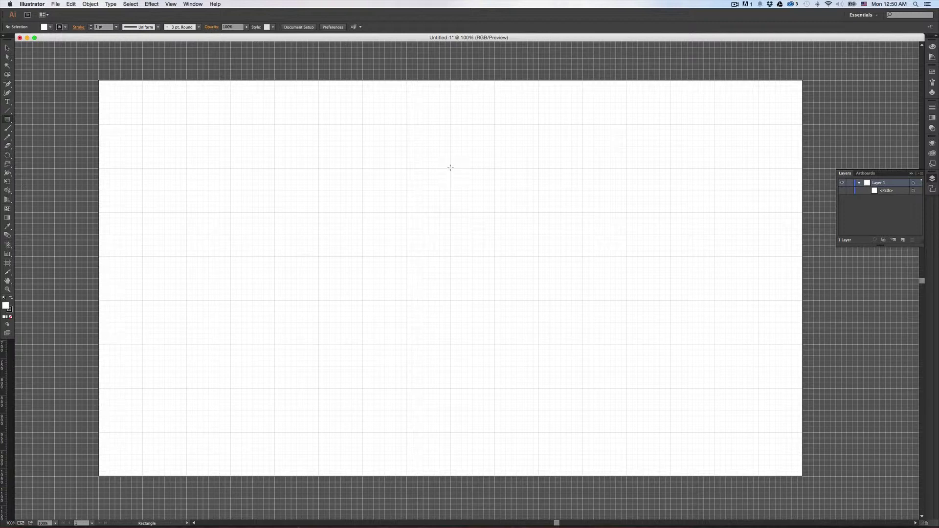
- Draw a square near the artboard centre and zoom in on its top-right corner
drag(450, 168, 582, 301)
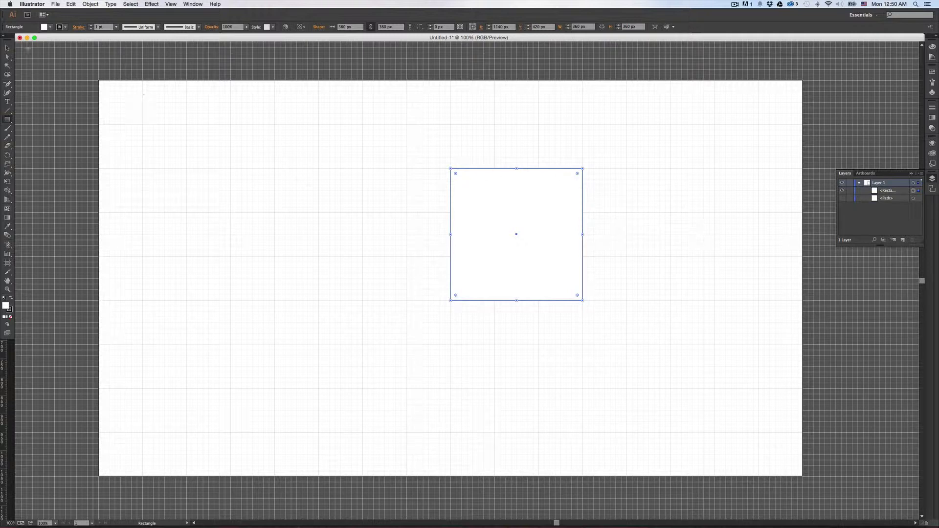
key(v)
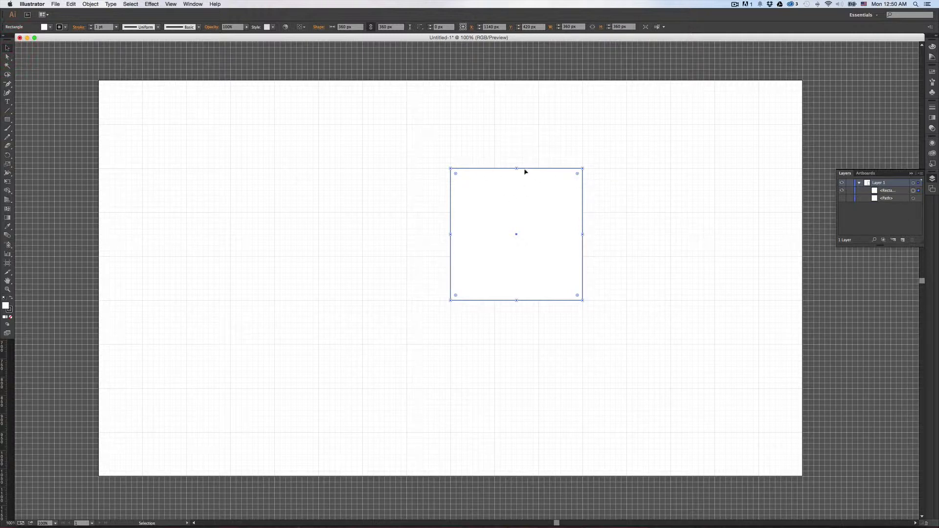
key(z)
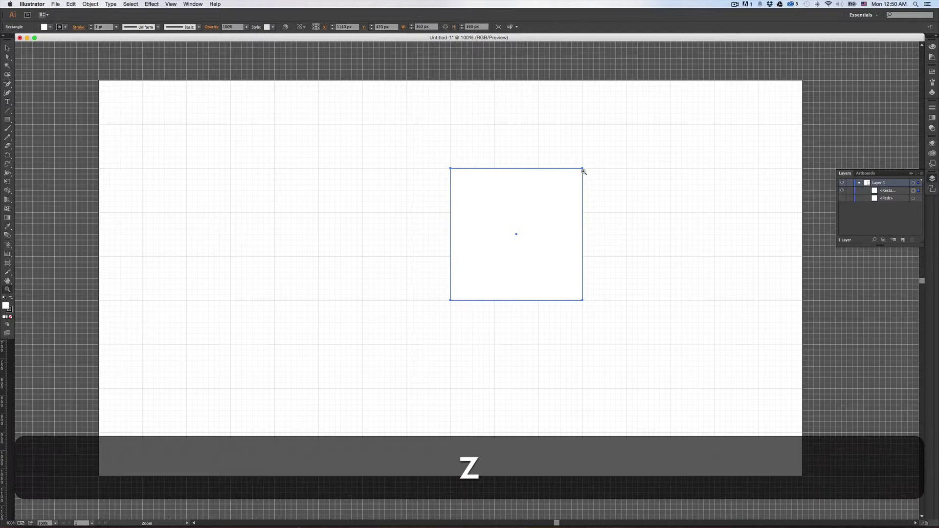
click(583, 170)
key(space)
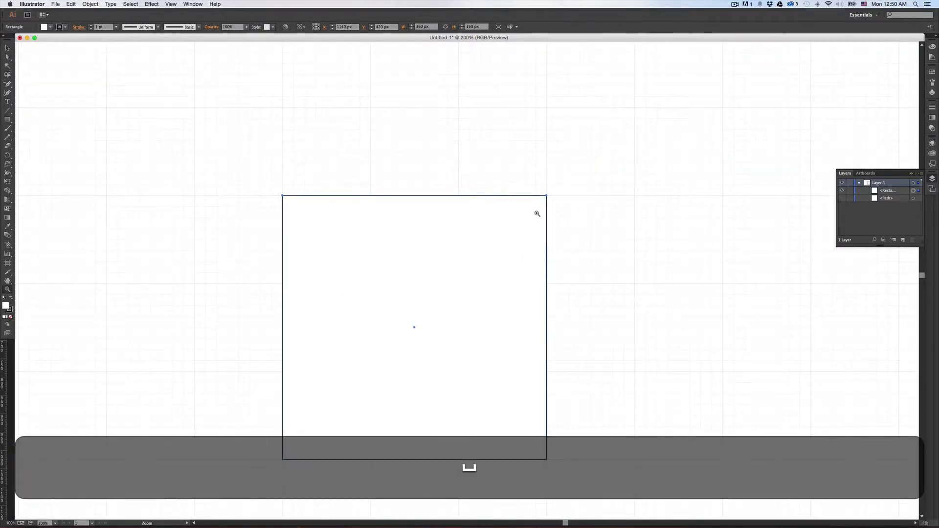
click(538, 211)
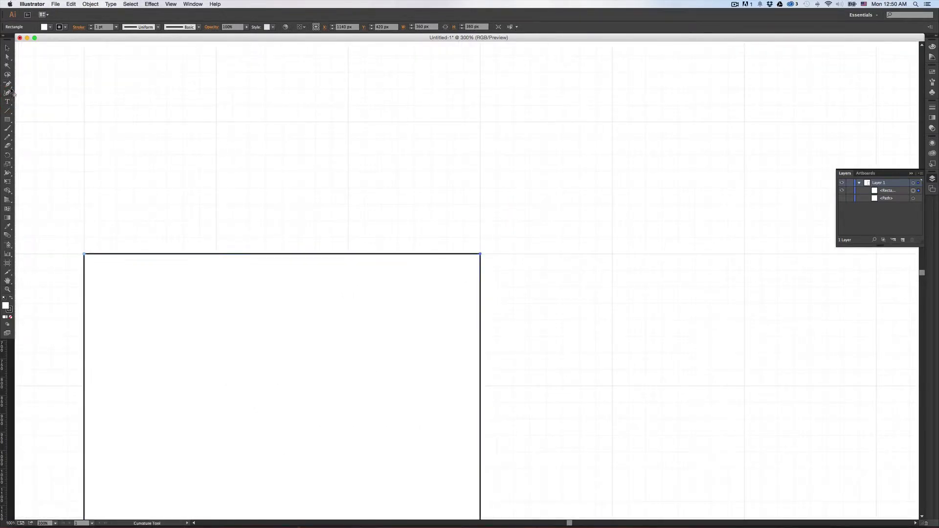
- Add anchors on the top and right edges, then delete the top-right corner point
drag(8, 83, 39, 90)
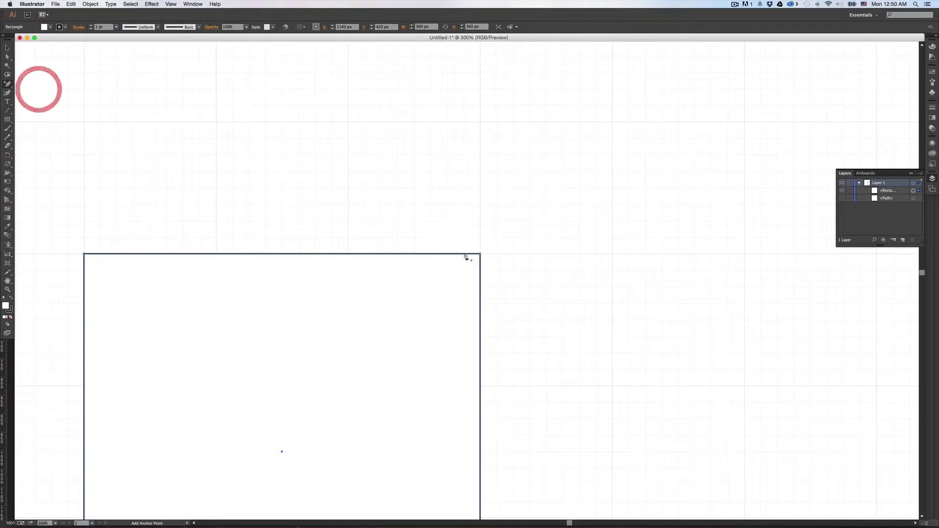
click(431, 254)
click(480, 303)
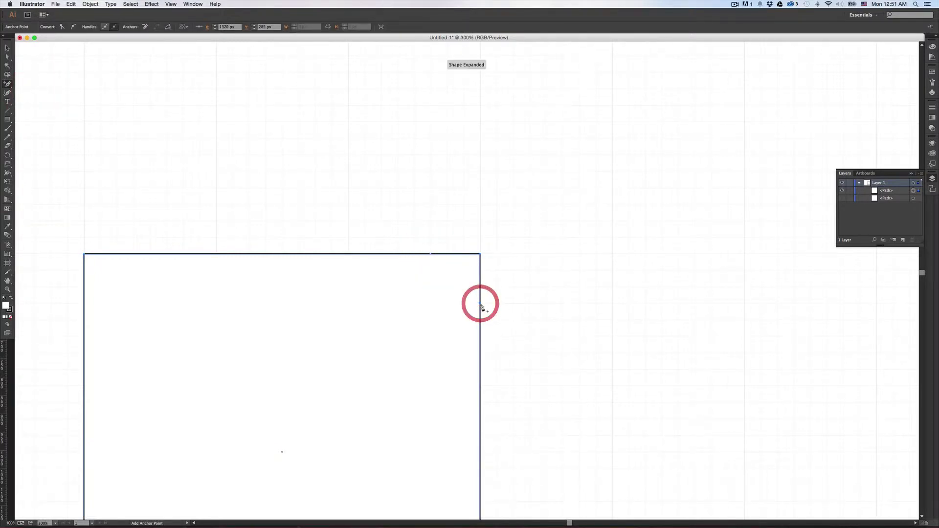
key(minus)
click(480, 254)
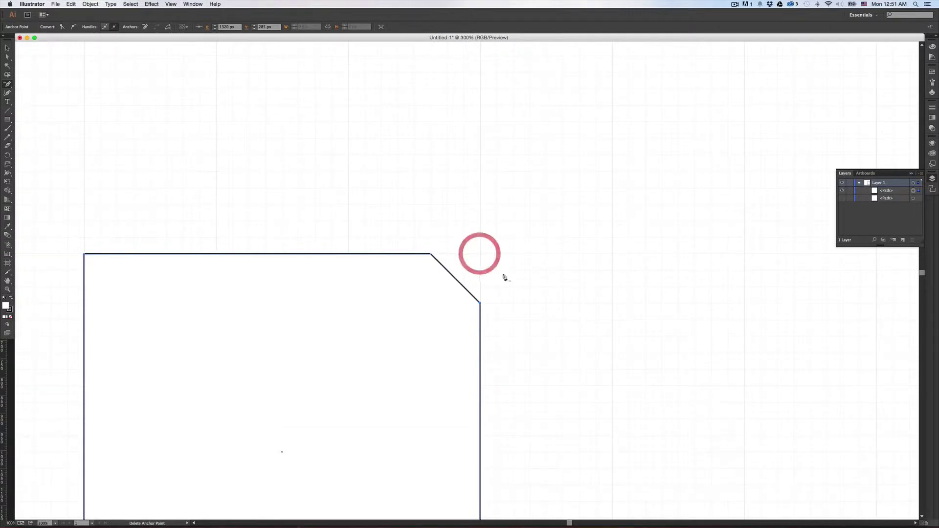
key(super+minus)
key(super+minus)
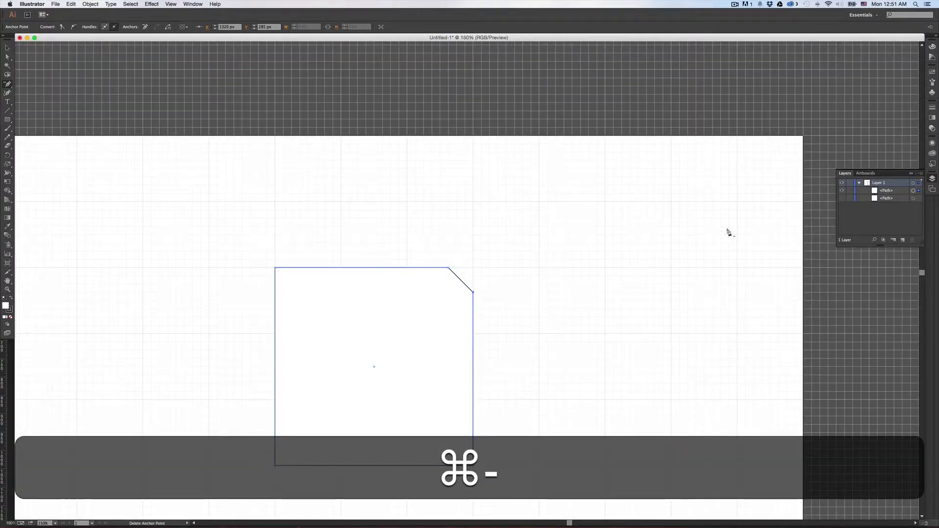
- Hide the one-cut-corner square, show the finished octagon, and centre it in view
click(841, 198)
click(841, 191)
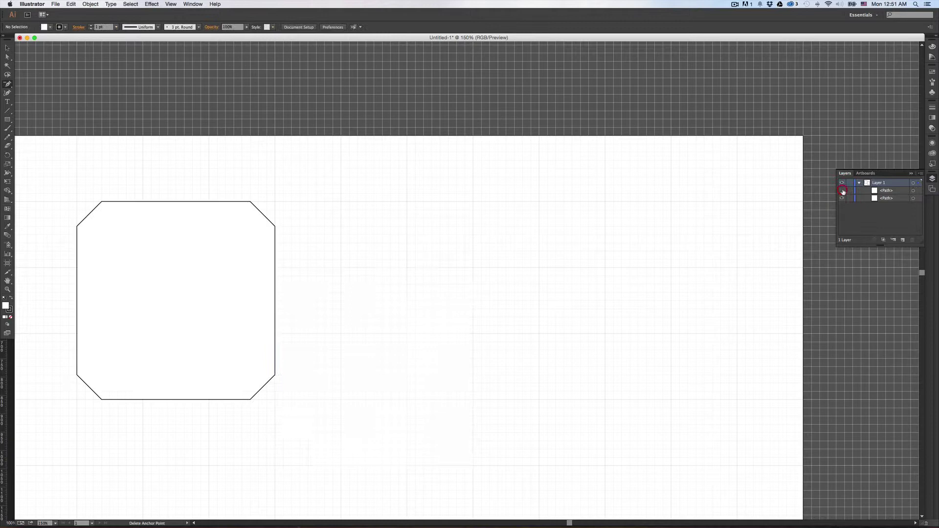
key(space)
drag(334, 262, 593, 223)
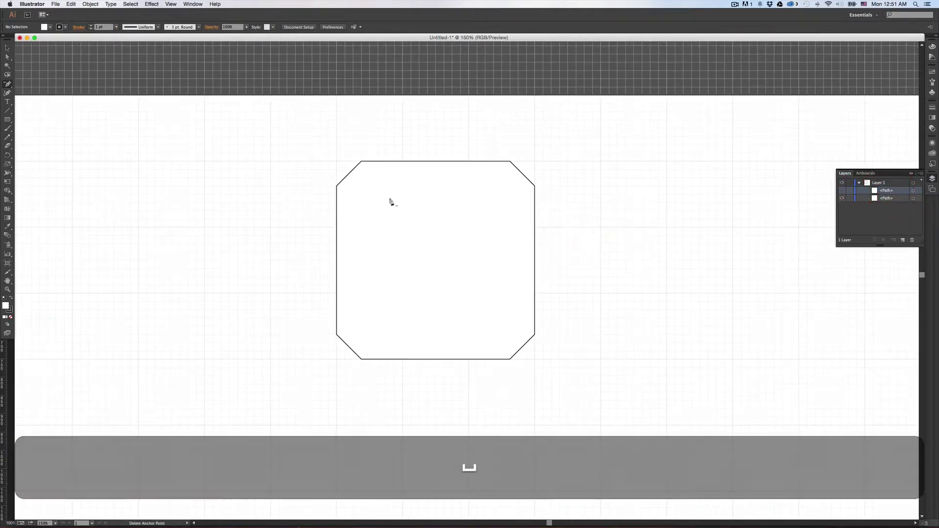
- Marquee-select the whole octagon and copy it with Cmd+C before returning to Photoshop
key(v)
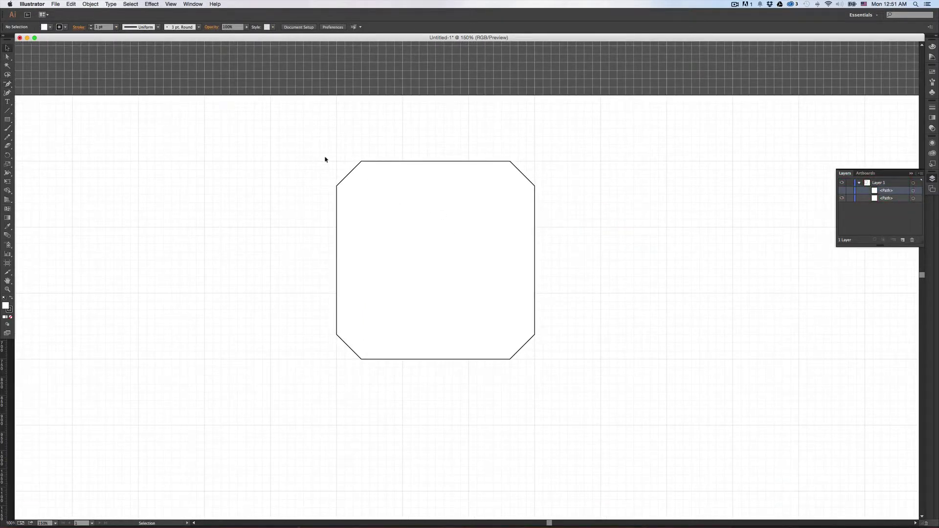
drag(280, 151, 611, 388)
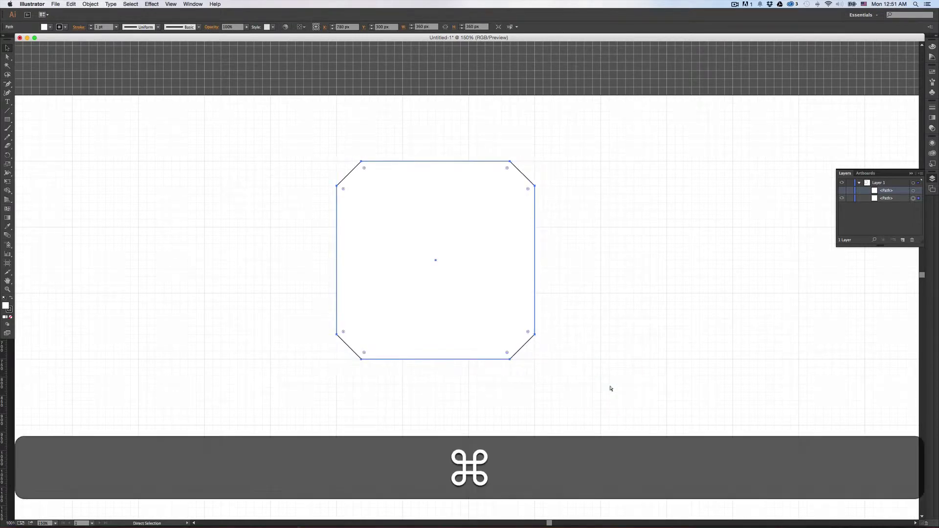
key(super+c)
key(super+Tab)
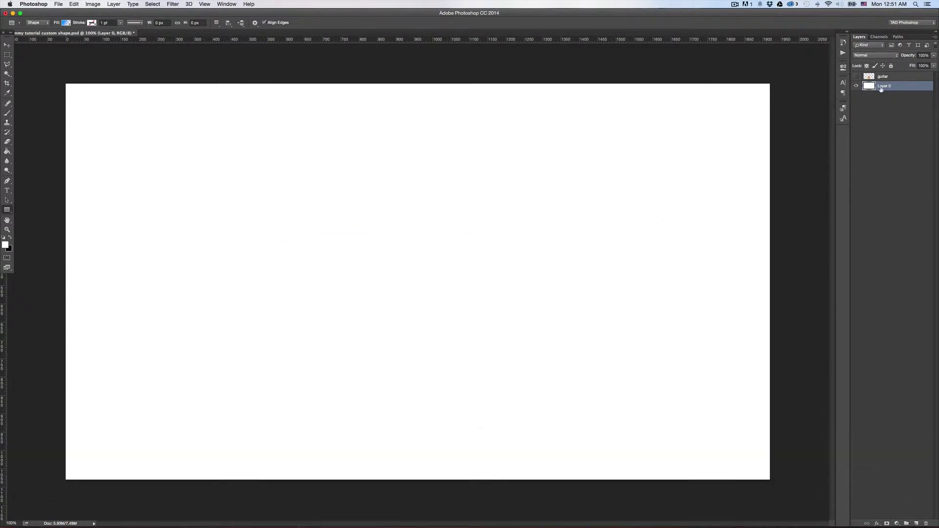
- Create a new path in the Paths panel and paste the octagon into it as a path
click(899, 37)
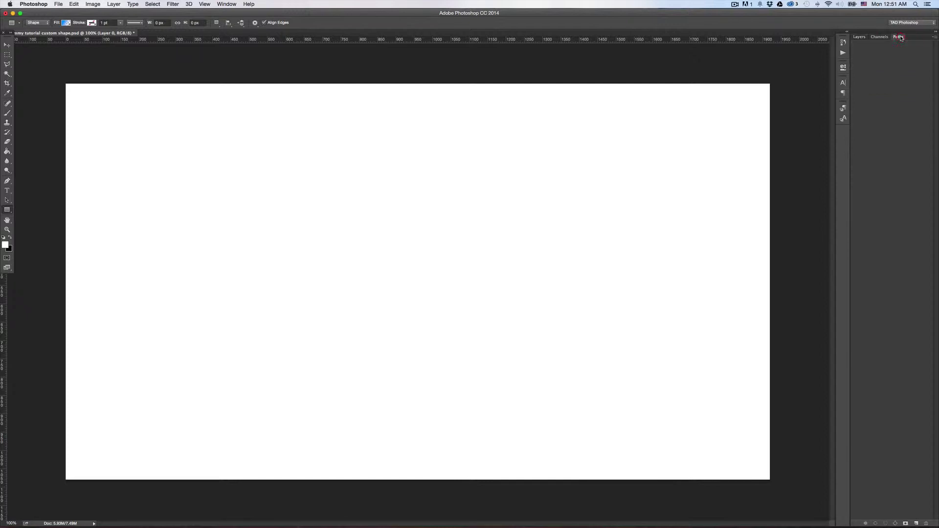
click(916, 523)
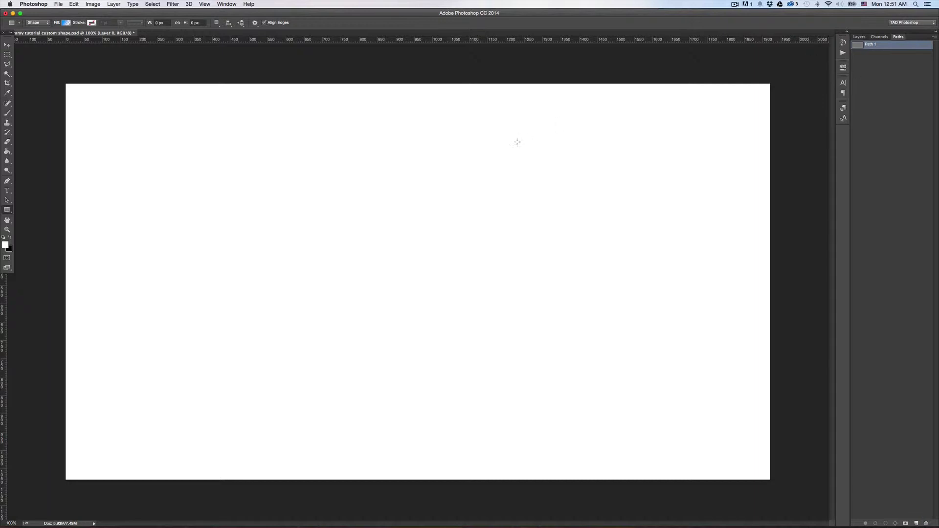
key(super)
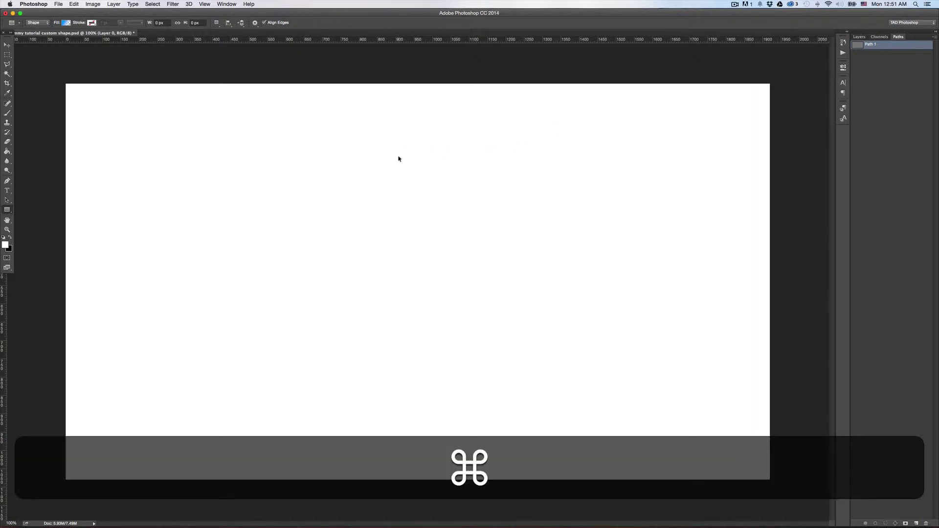
key(super+v)
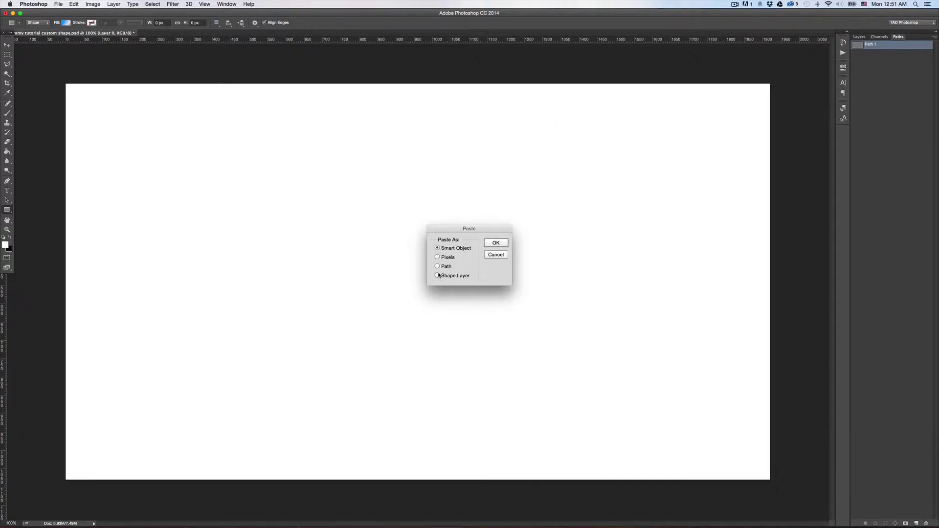
click(439, 267)
click(496, 243)
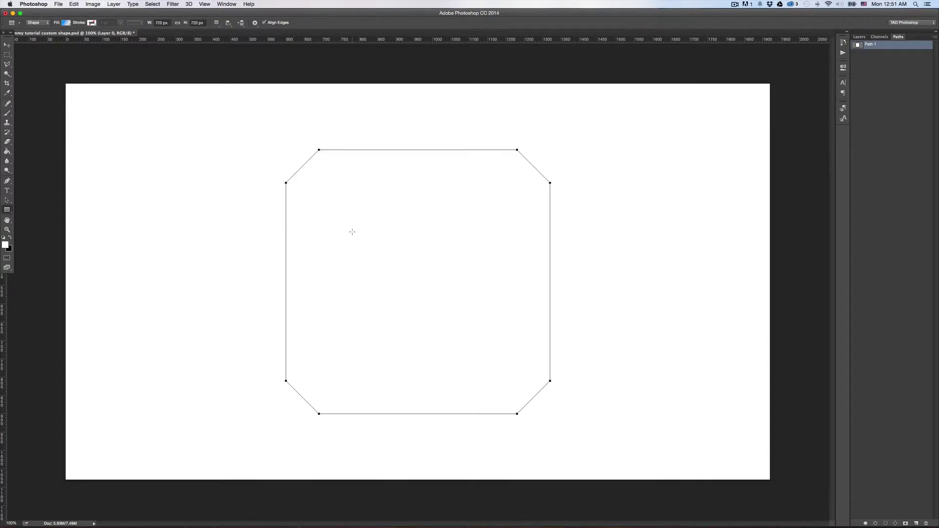
key(super+Tab)
key(super+Tab)
- Define the pasted path as a custom shape named 'Square With Cut Off'
click(73, 4)
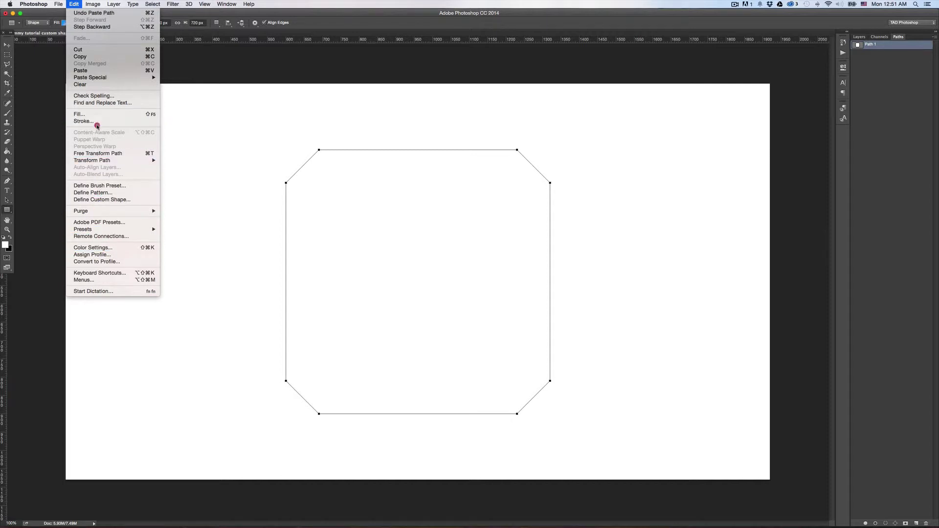
click(102, 200)
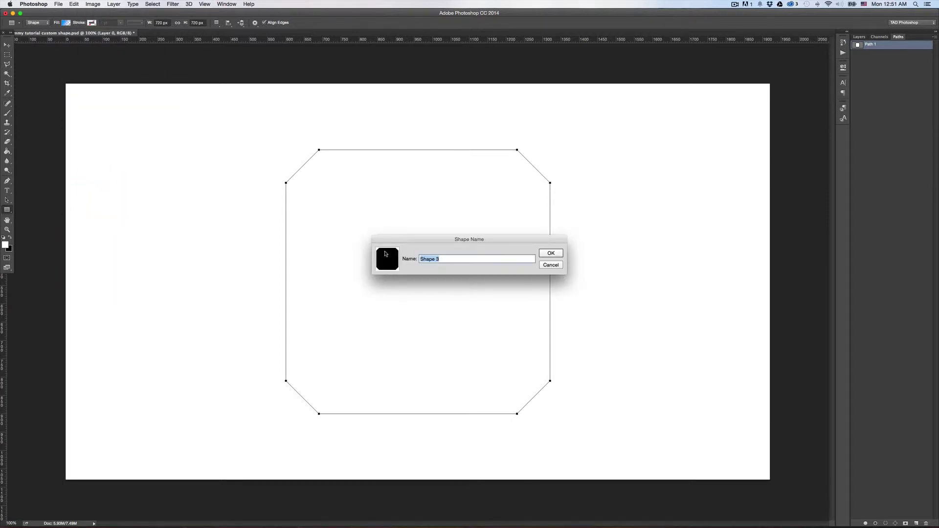
text(Square With )
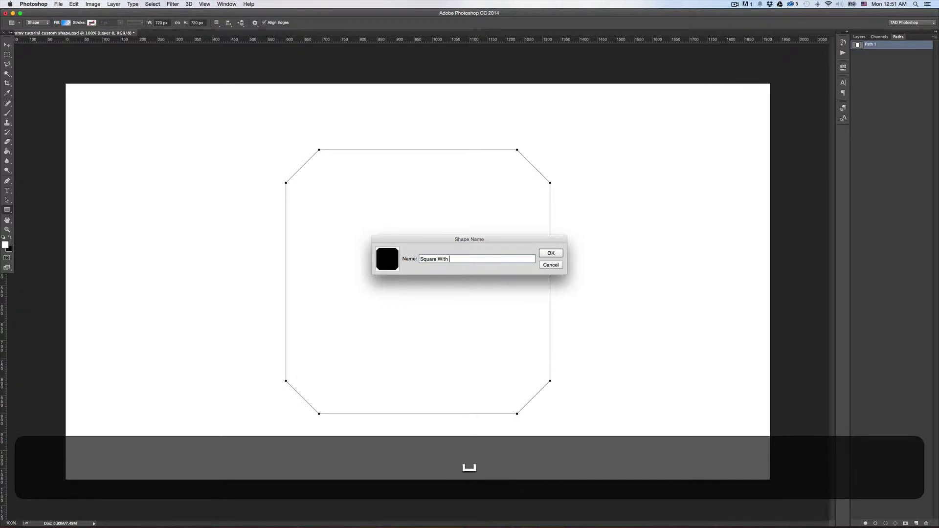
text(Cut Off)
key(Return)
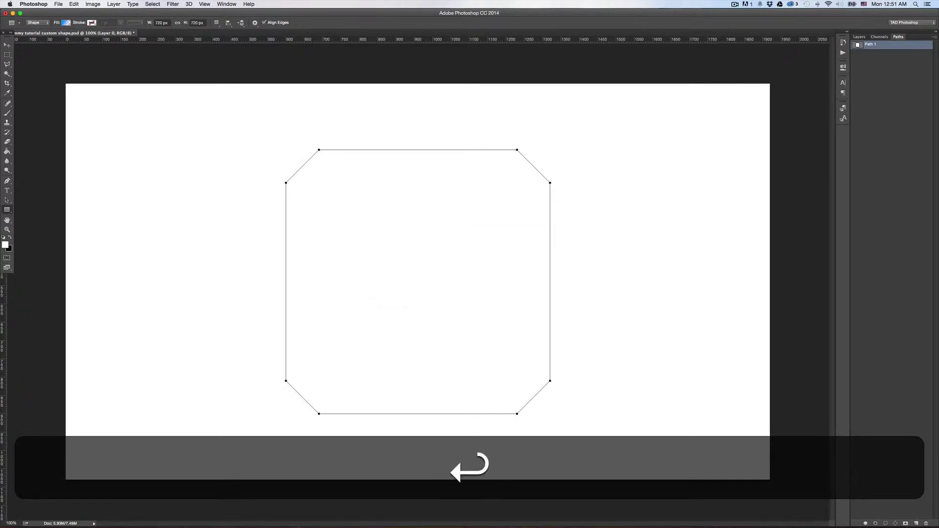
click(859, 37)
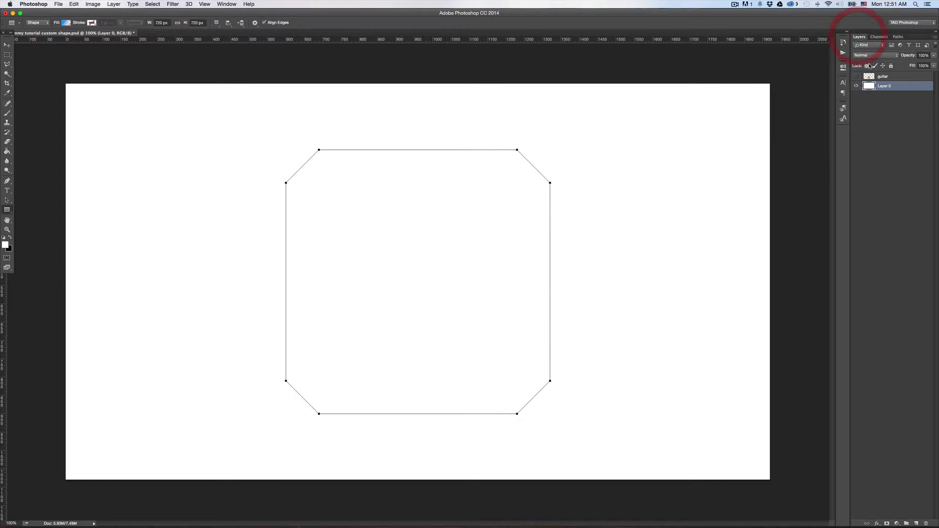
- Deselect Path 1 in the Paths panel and return to the Layers panel
click(898, 37)
click(890, 65)
click(859, 37)
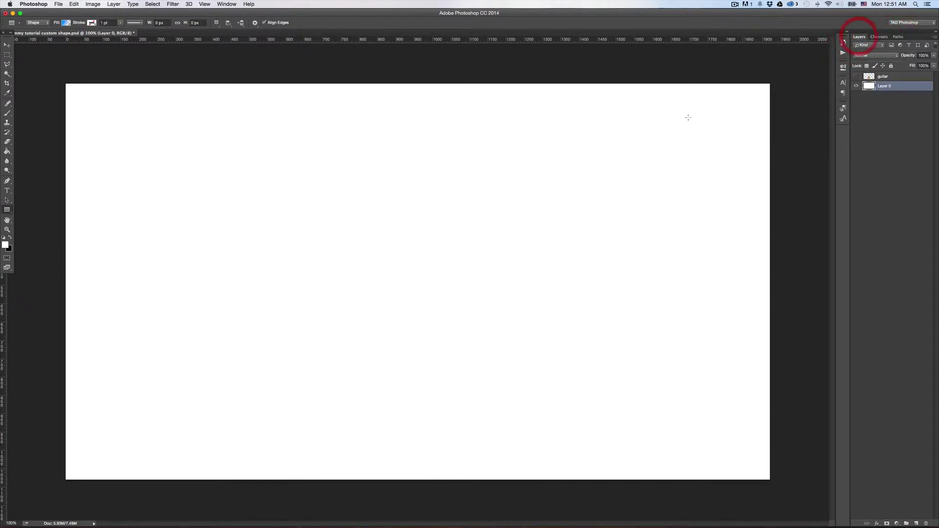
- With the Custom Shape tool, place the 'Square With Cut Off' shape at 100 × 100 px
click(8, 210)
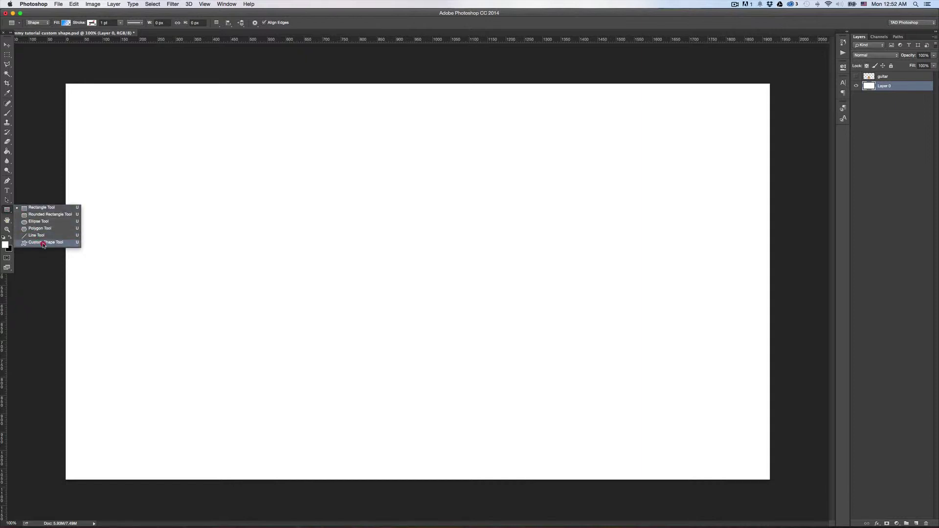
click(59, 243)
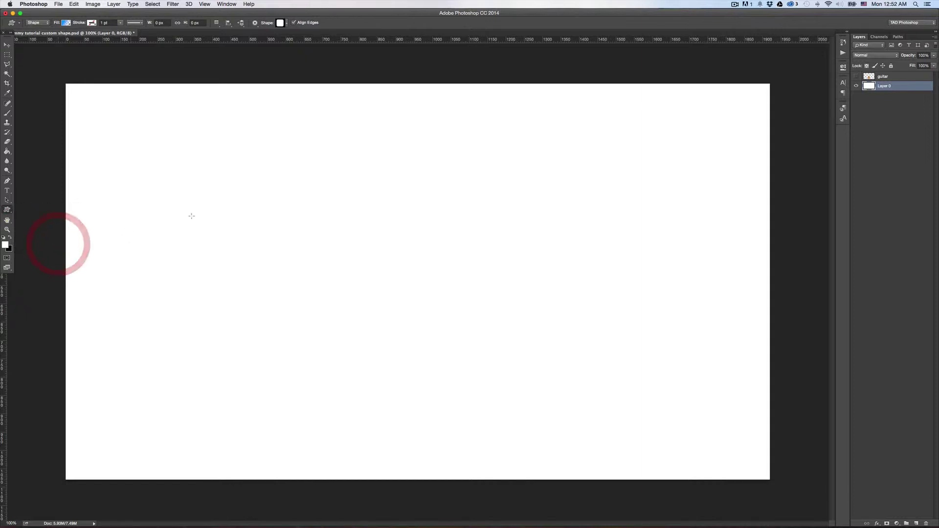
click(286, 23)
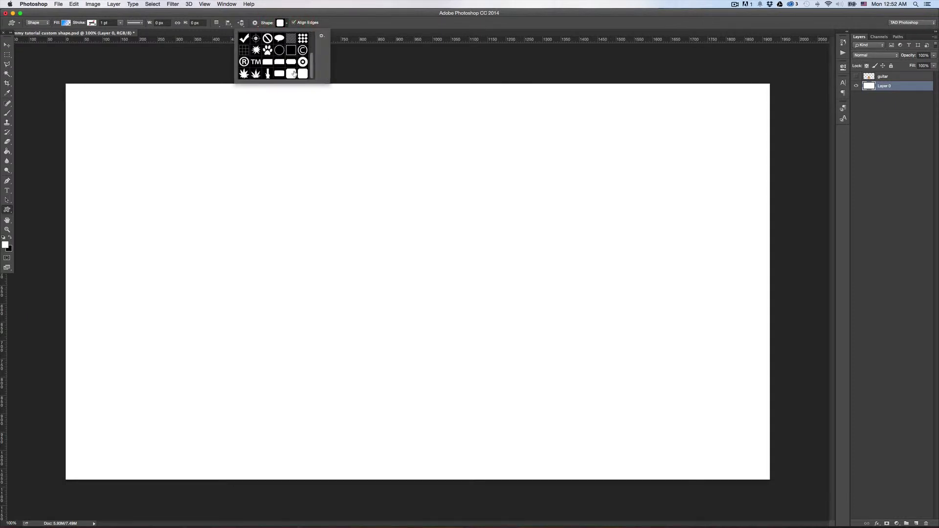
click(304, 76)
key(Return)
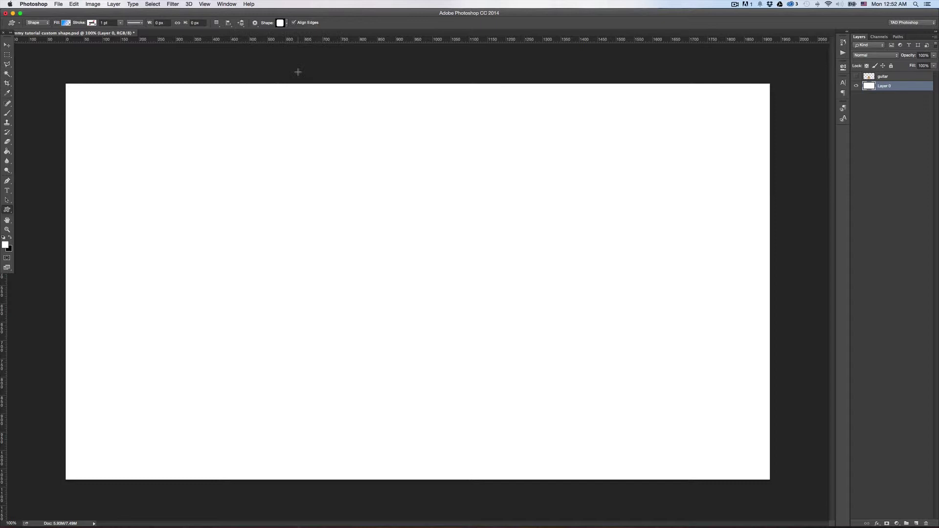
click(326, 247)
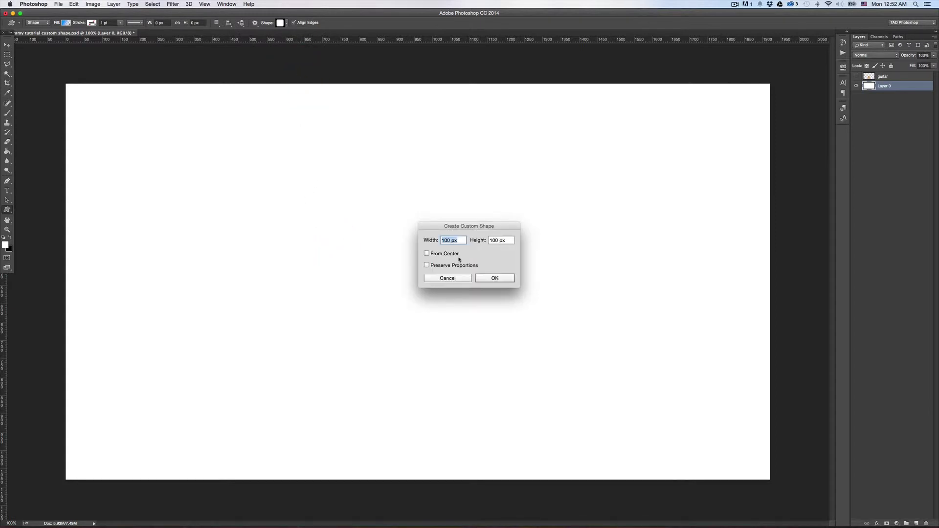
click(496, 280)
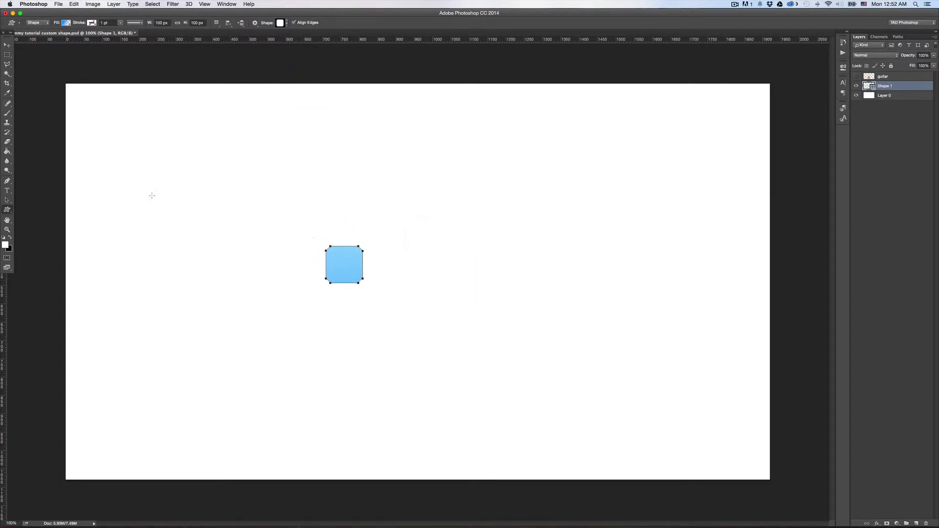
- Enlarge the blue shape proportionally from its centre and move it left on the canvas
key(super+t)
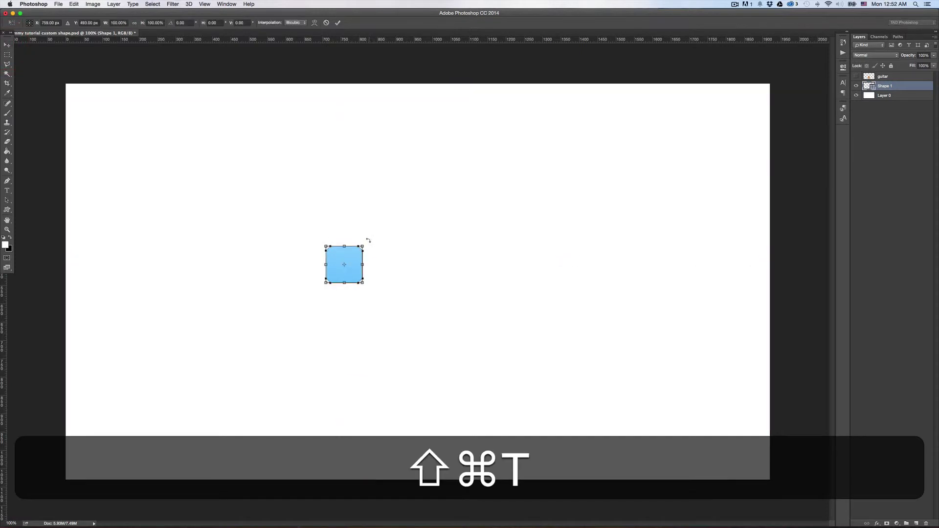
drag(365, 245, 493, 150)
key(Return)
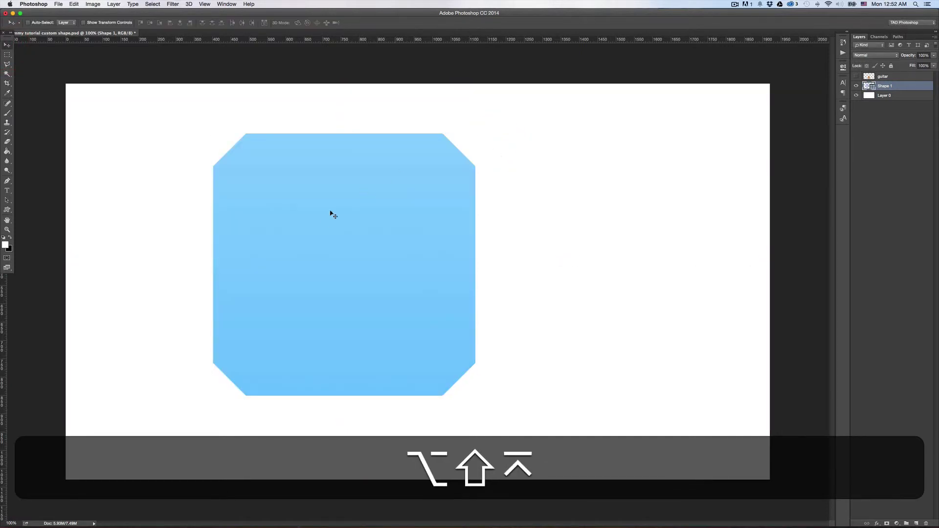
key(v)
drag(385, 223, 263, 221)
key(z)
click(389, 153)
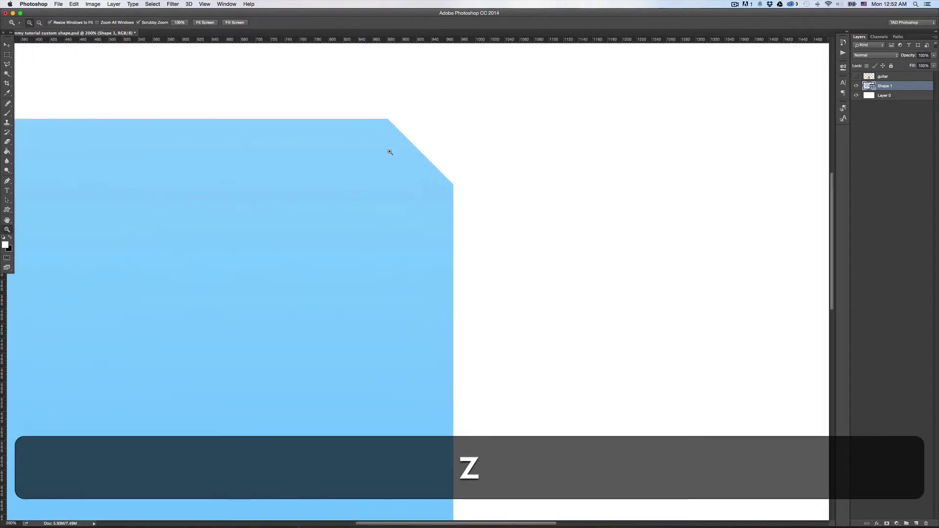
key(super+minus)
- Scale the shape to 134%, centre it, then delete the test shape layer
key(alt+shift+super+t)
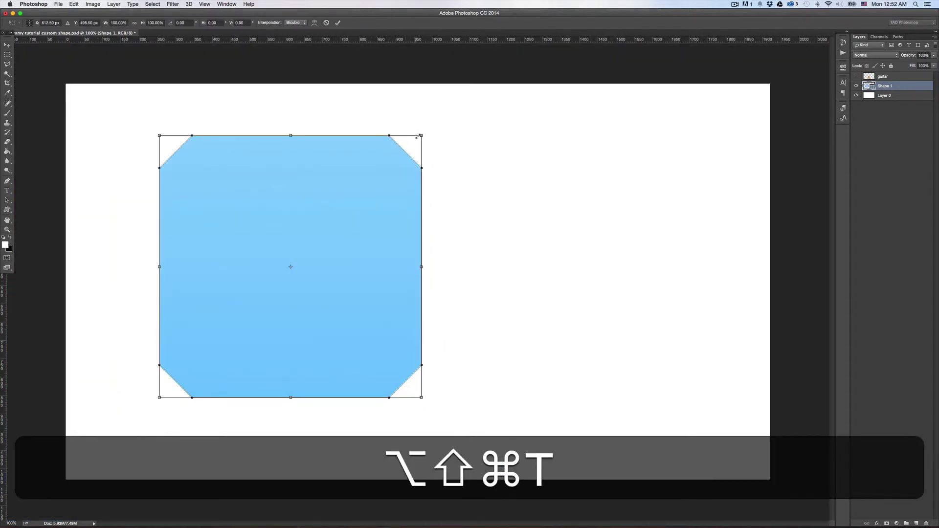
drag(422, 136, 491, 116)
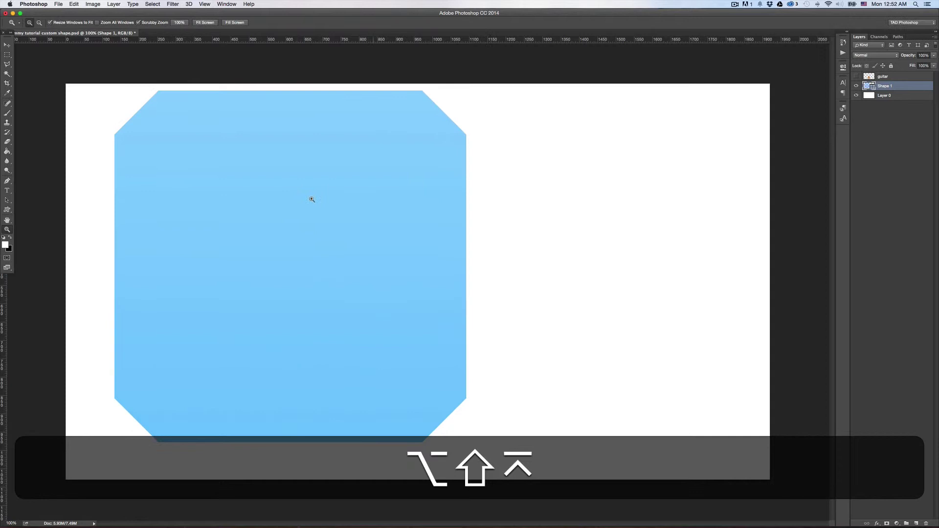
key(Return)
key(v)
drag(308, 197, 457, 208)
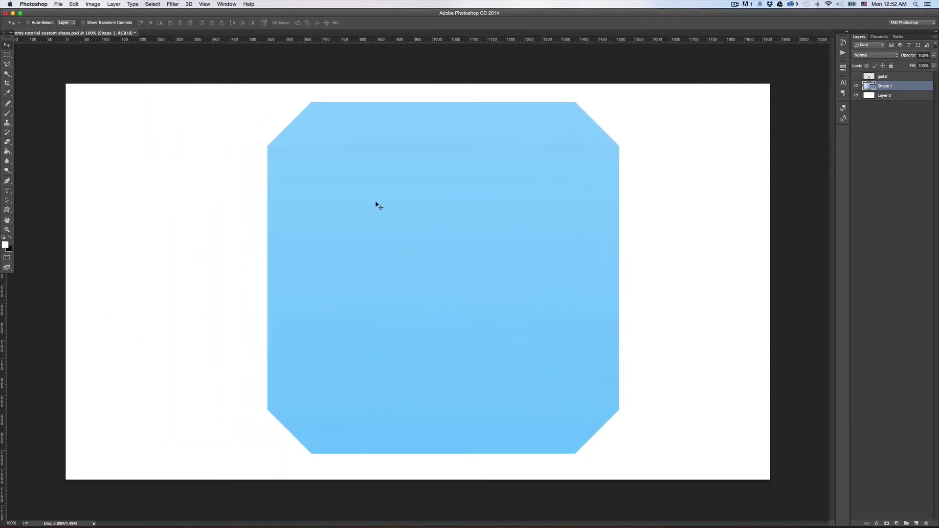
key(BackSpace)
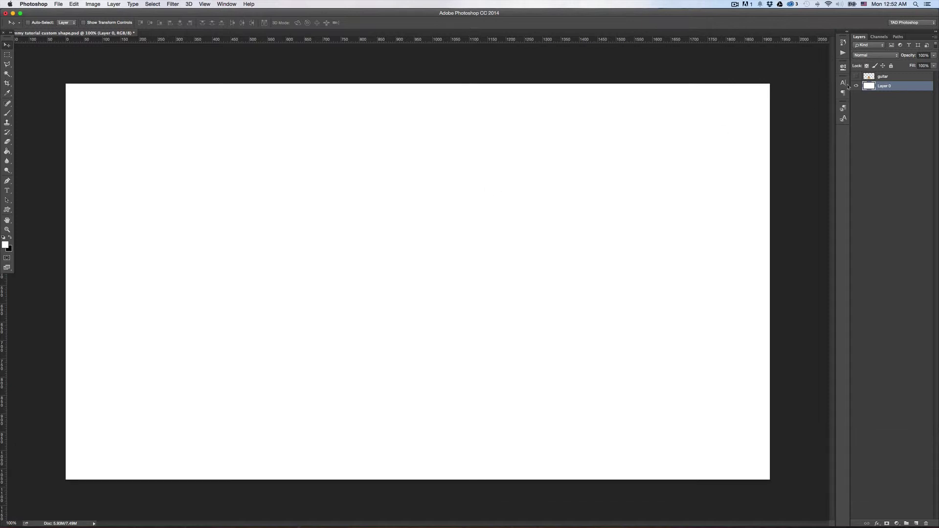
- Show and select the guitar layer, centre the guitar, and hide white Layer 0
click(856, 76)
click(883, 76)
key(v)
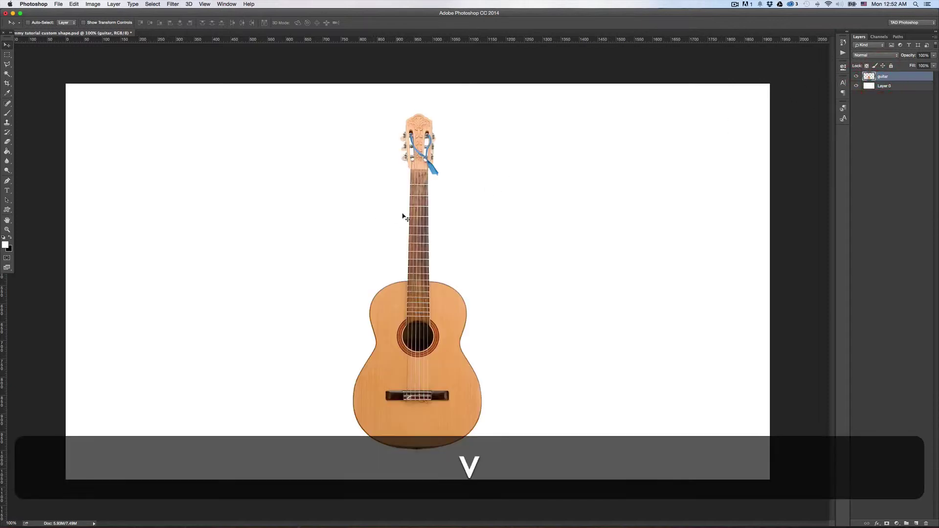
drag(428, 234, 410, 222)
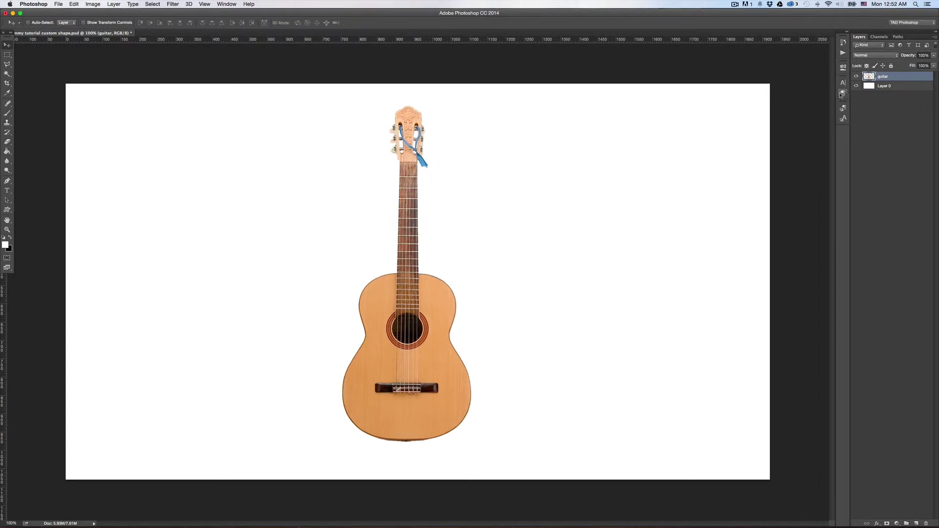
drag(398, 196, 431, 211)
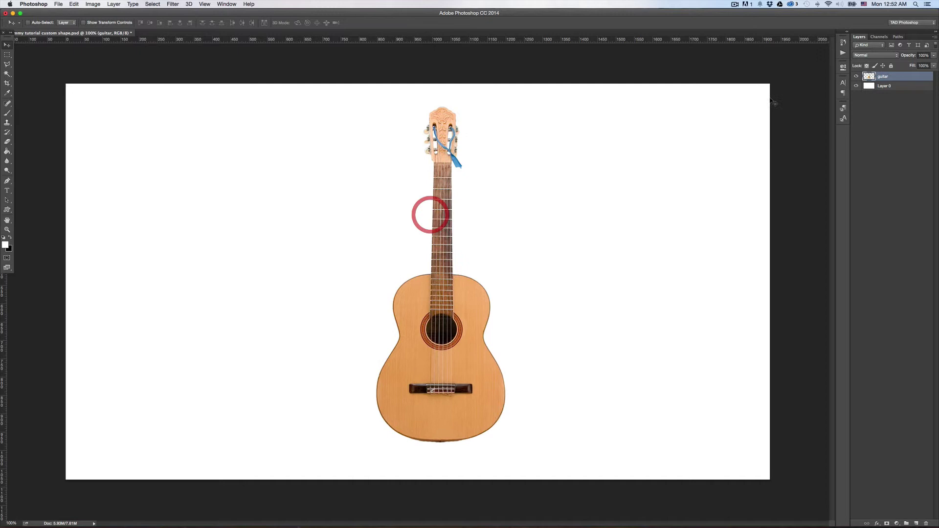
click(855, 86)
drag(431, 288, 406, 286)
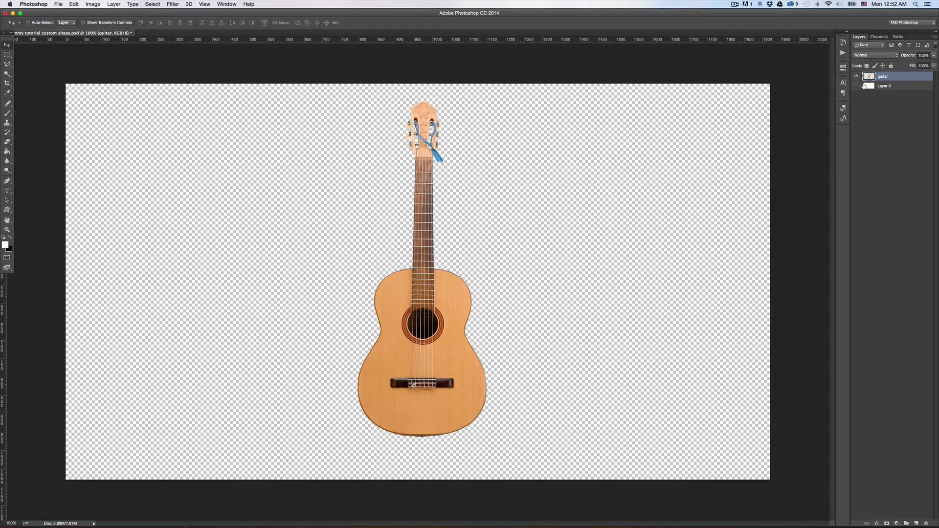
- Load the guitar layer's pixels as a selection and start Make Work Path from the Paths menu
key(super)
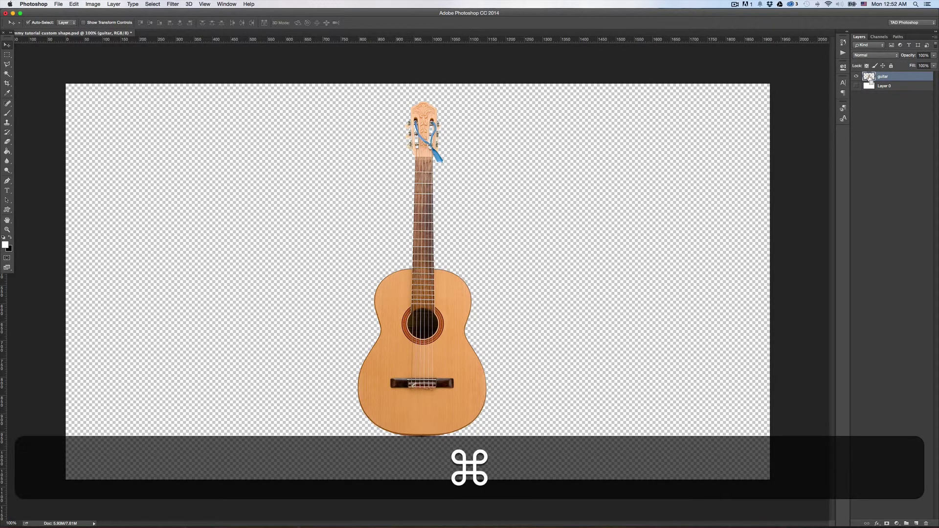
super+click(869, 77)
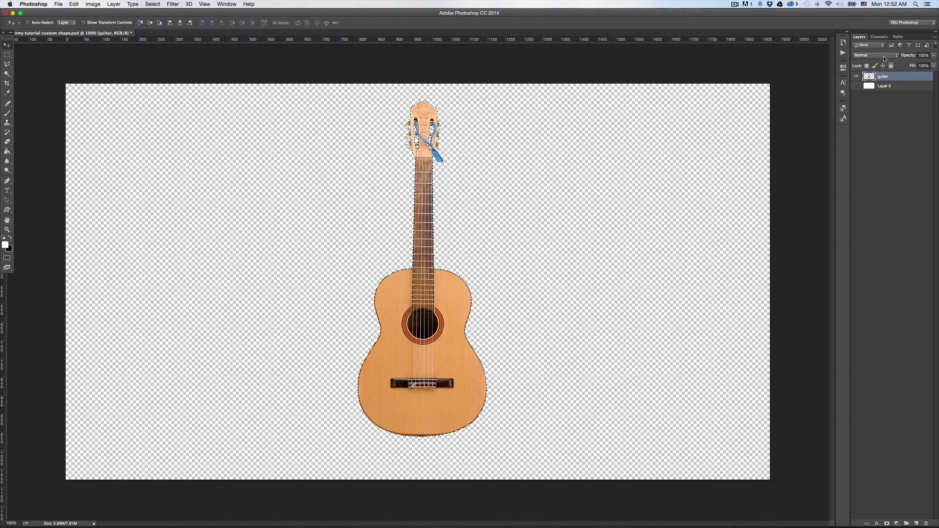
click(897, 37)
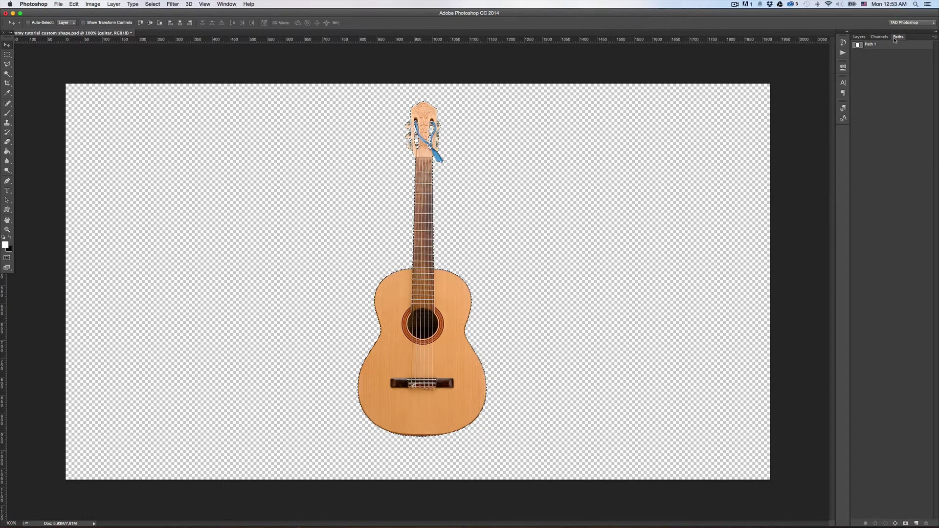
click(935, 38)
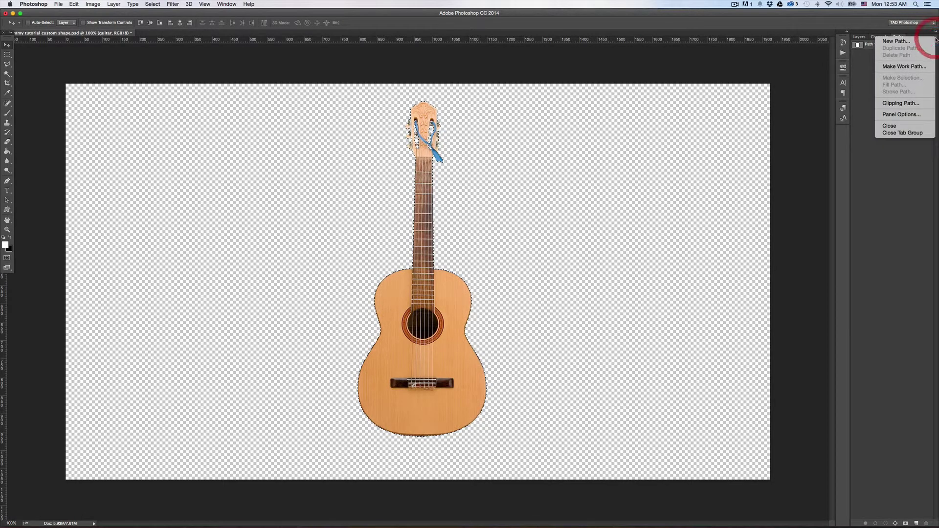
click(909, 67)
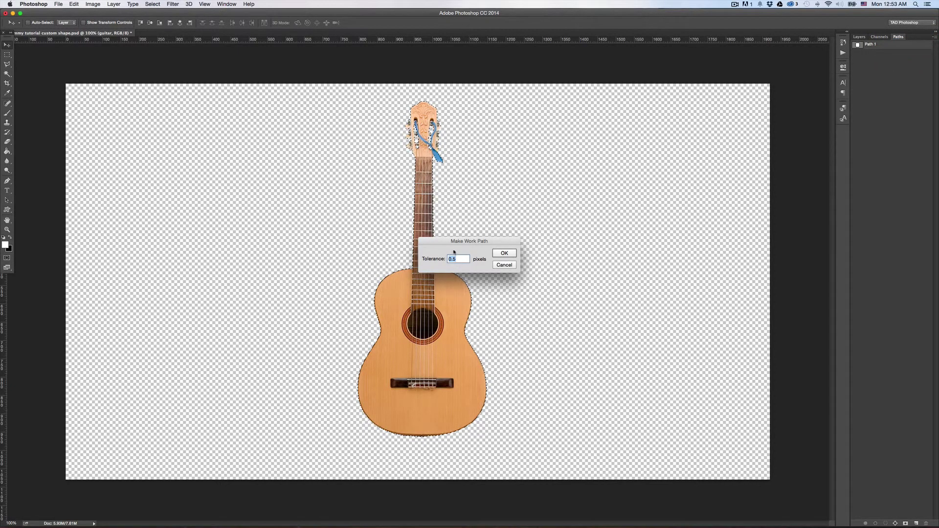
- Set the work path tolerance to 0.5 pixels and confirm
drag(462, 243, 499, 231)
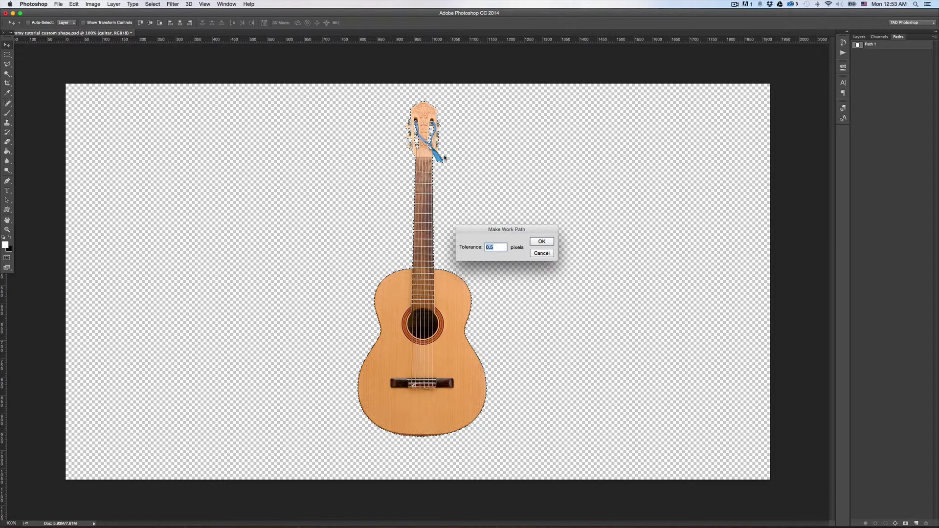
text(20)
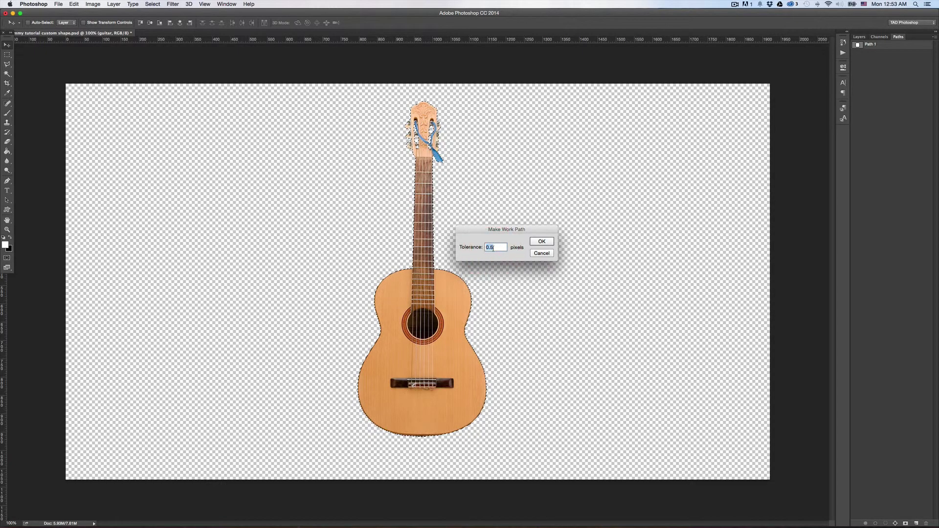
key(BackSpace)
key(BackSpace)
text(0.5)
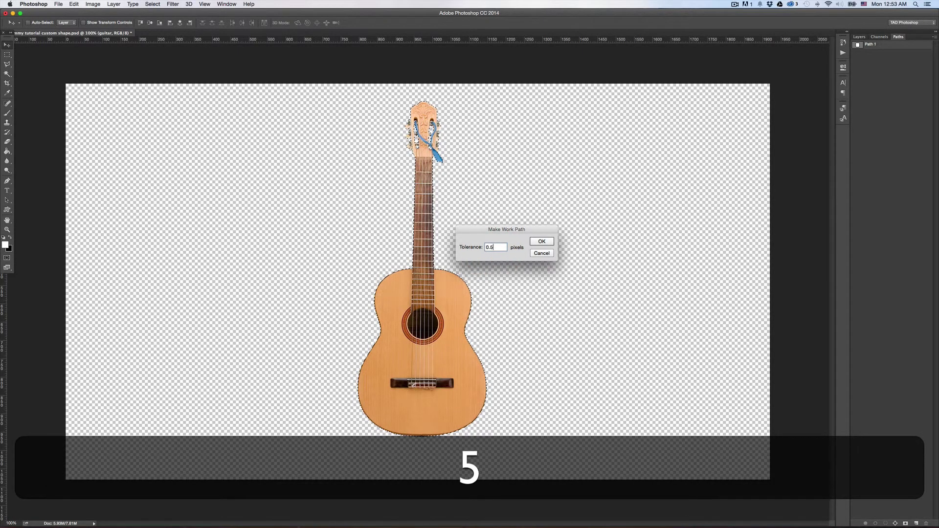
click(542, 242)
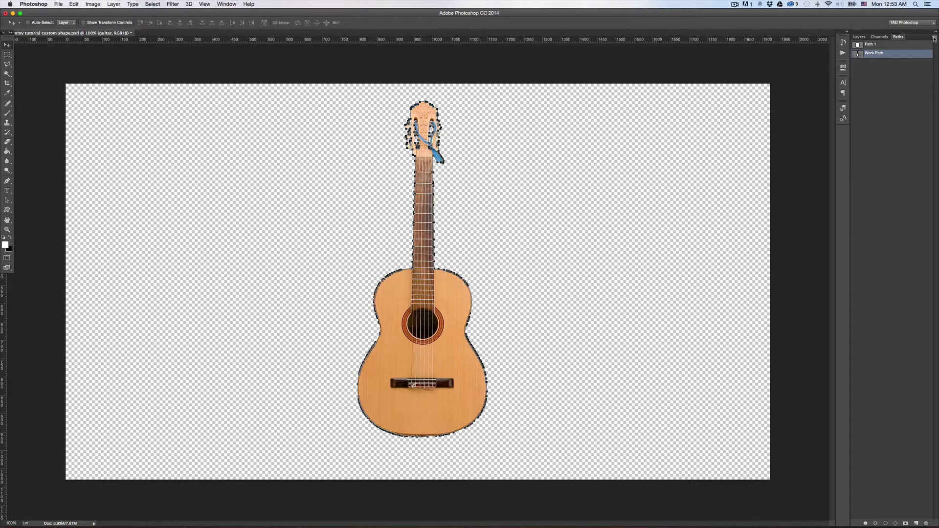
- Define the work path as a custom shape named 'guitar'
click(73, 4)
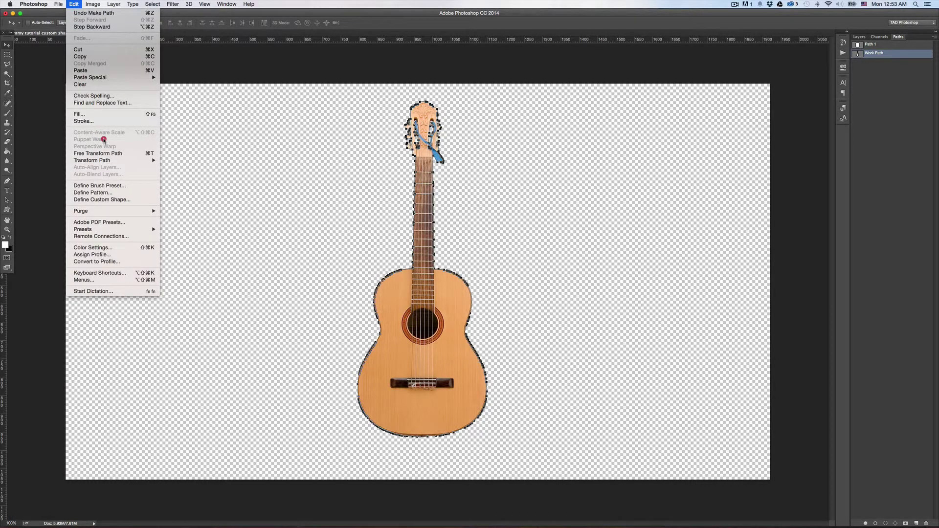
click(111, 200)
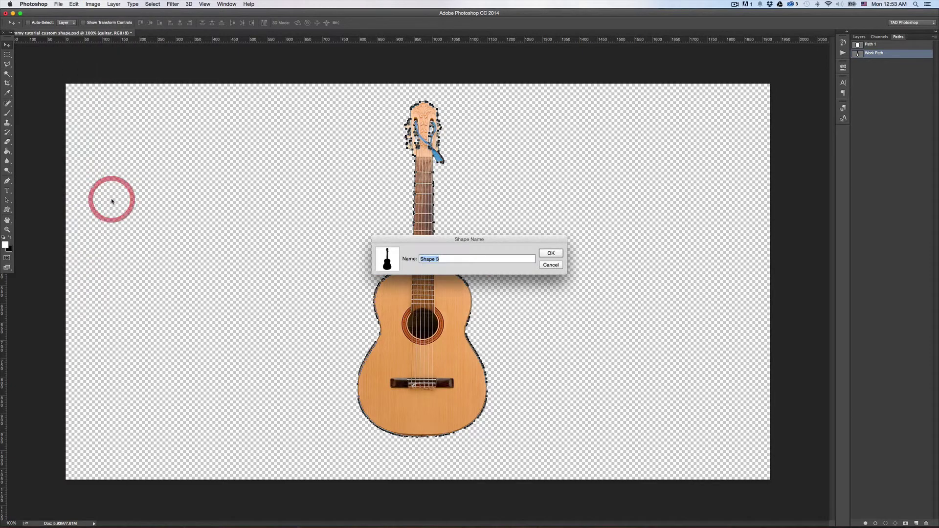
text(guitar)
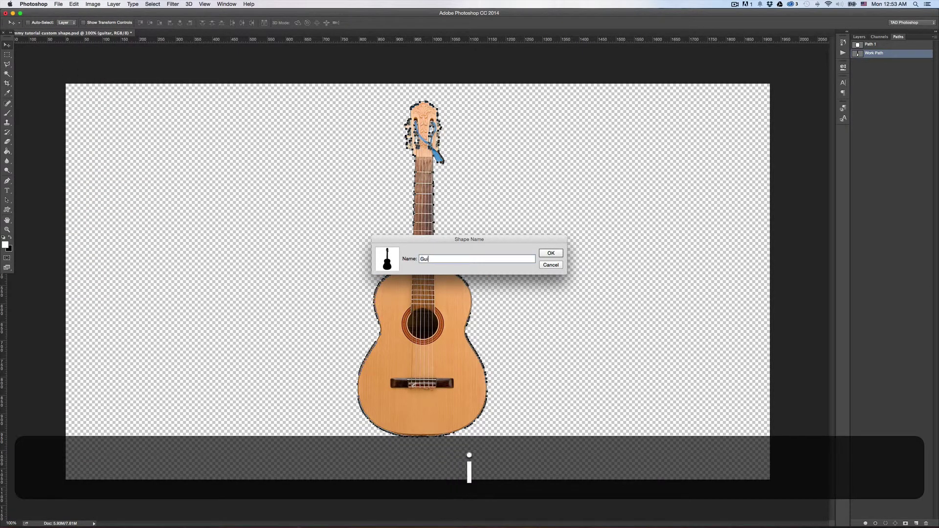
key(Return)
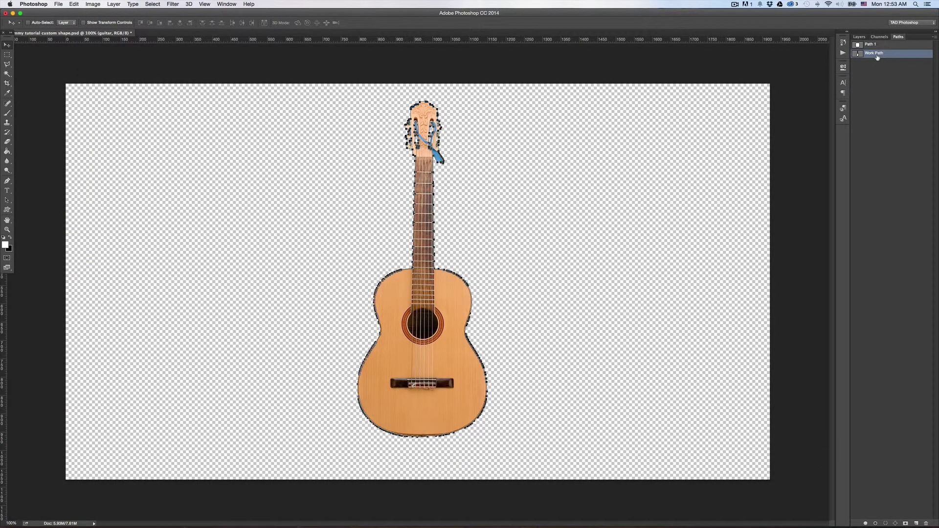
- Deselect the work path, hide the guitar photo layer, and show white Layer 0
click(876, 64)
click(859, 37)
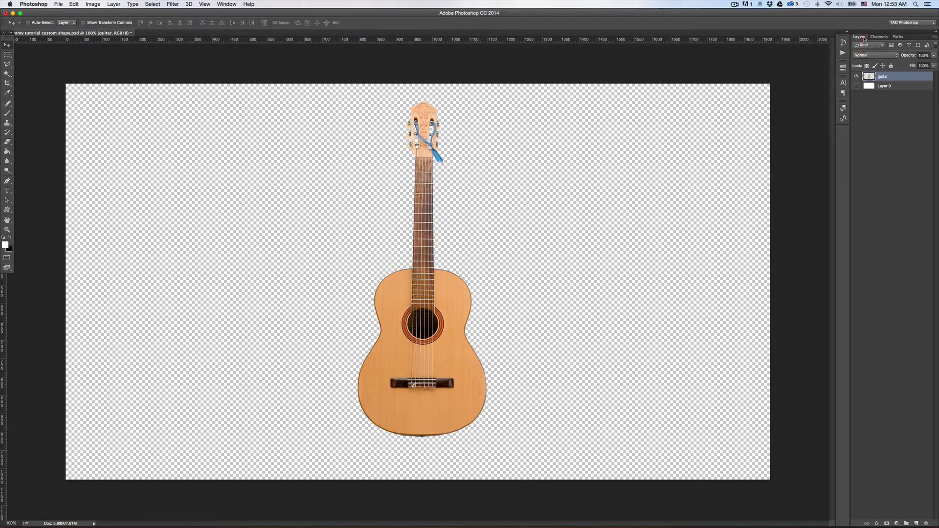
click(856, 76)
click(856, 85)
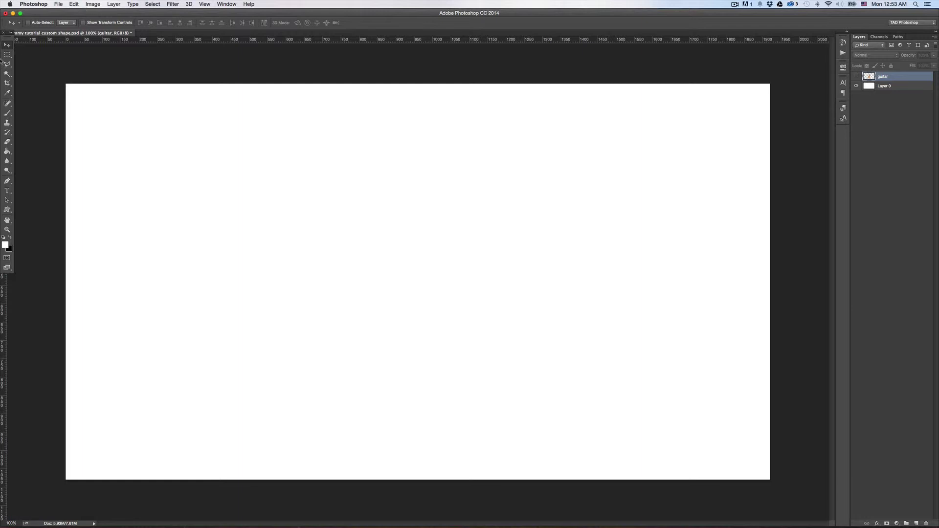
- Choose the guitar custom shape, place one at default size, then undo it
click(7, 209)
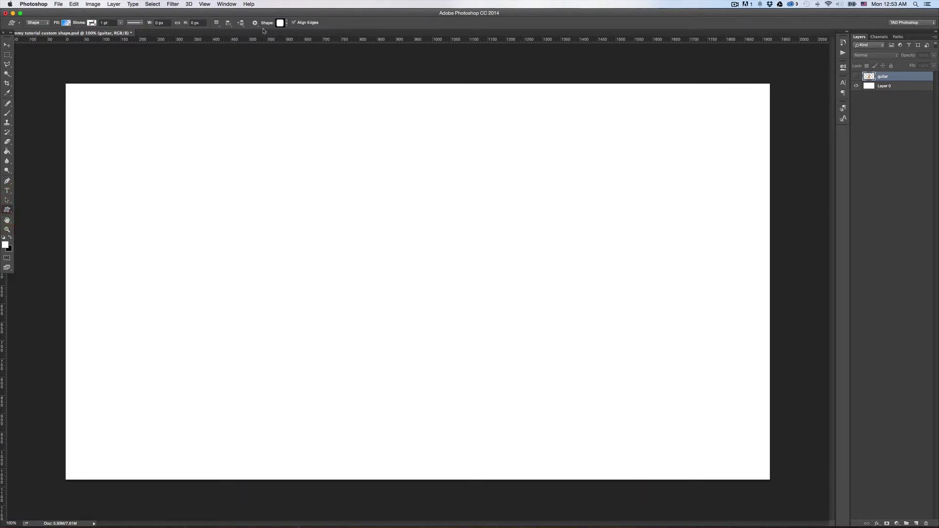
click(279, 23)
scroll(301, 71, down, 1)
click(242, 74)
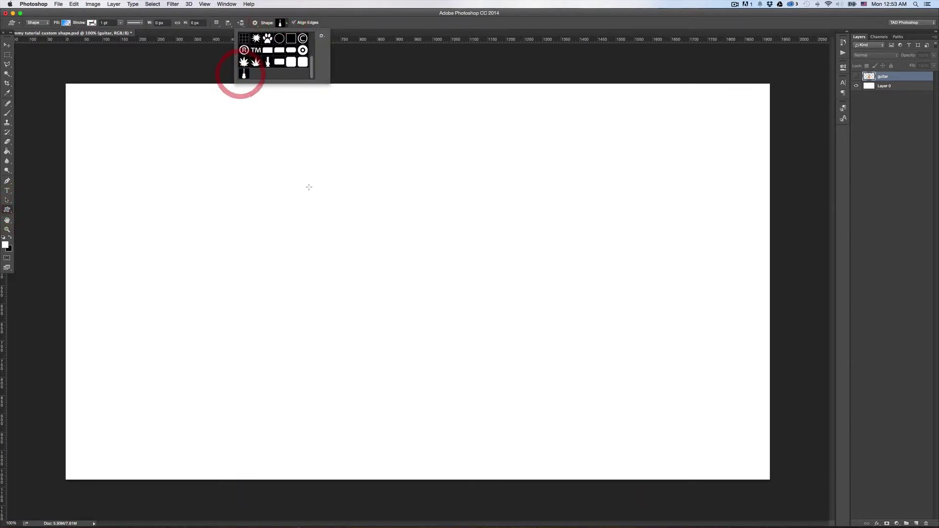
click(383, 280)
click(495, 278)
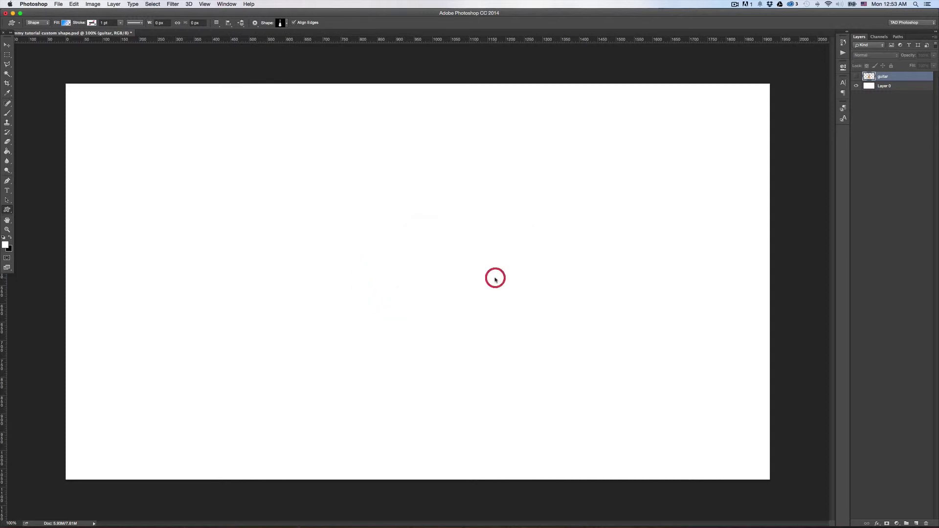
key(super+z)
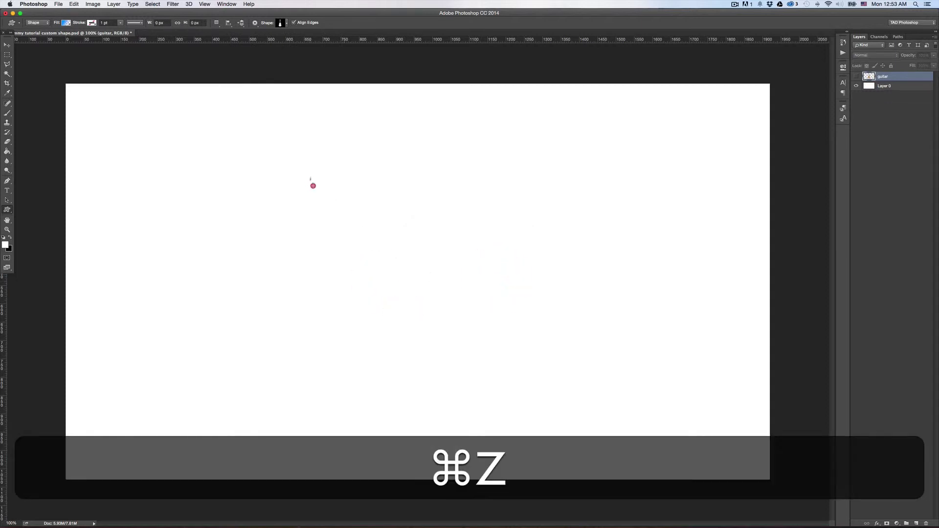
- Draw a large guitar from its centre, move it down-right, and set the transform pivot top-right
drag(312, 184, 433, 317)
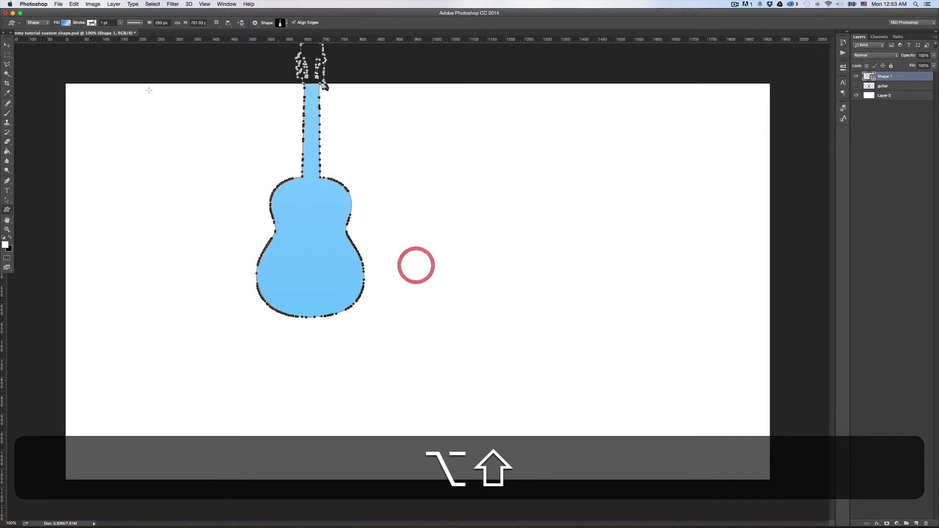
key(v)
drag(341, 276, 404, 349)
key(super+t)
key(alt+shift+super+t)
alt+shift+click(438, 113)
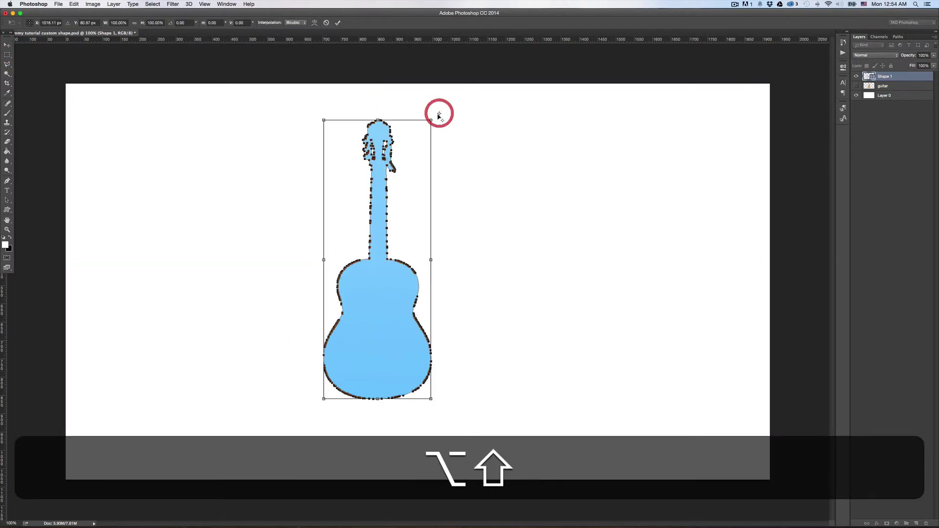
- Apply the pending transform, then rotate the blue guitar to lie diagonally on the canvas
click(7, 44)
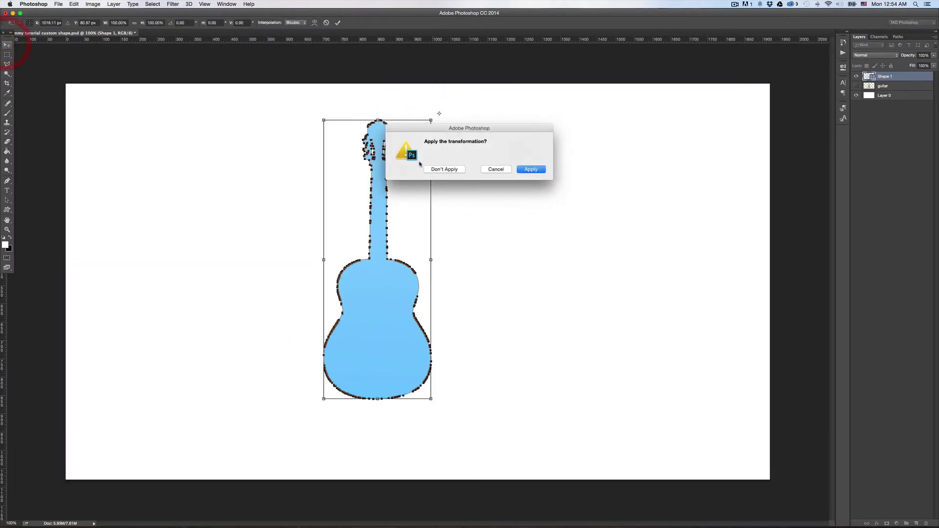
click(440, 170)
key(super+t)
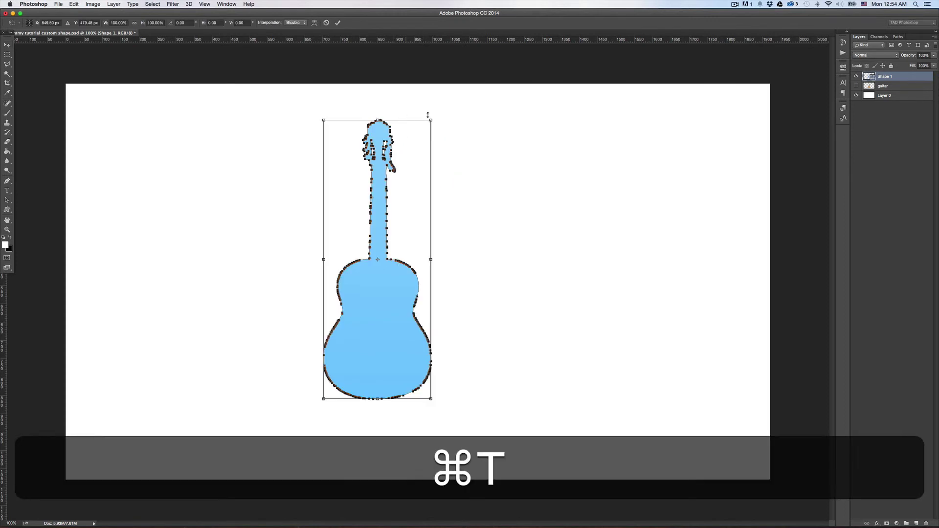
drag(436, 115, 538, 264)
key(v)
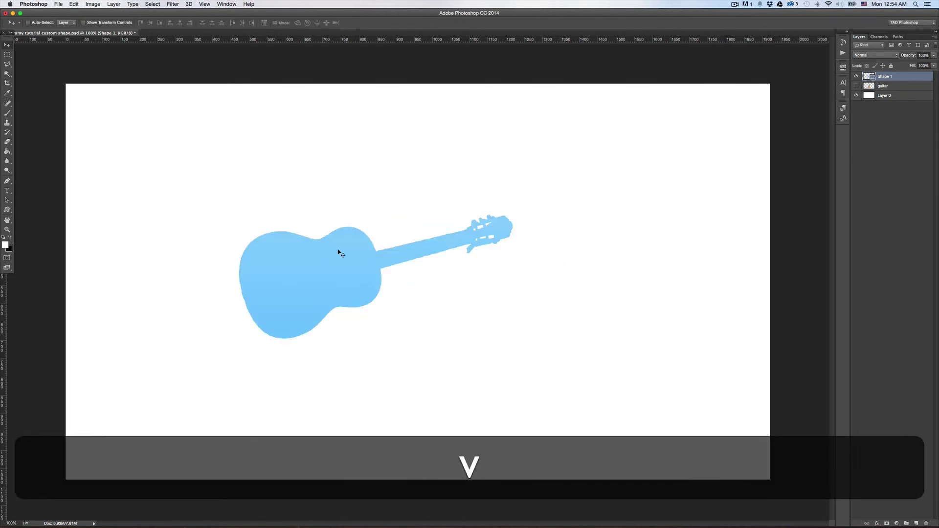
key(super+t)
- Scale the guitar up proportionally from its centre to about 184% and shift it right and down
key(alt+shift+super+t)
drag(526, 199, 545, 182)
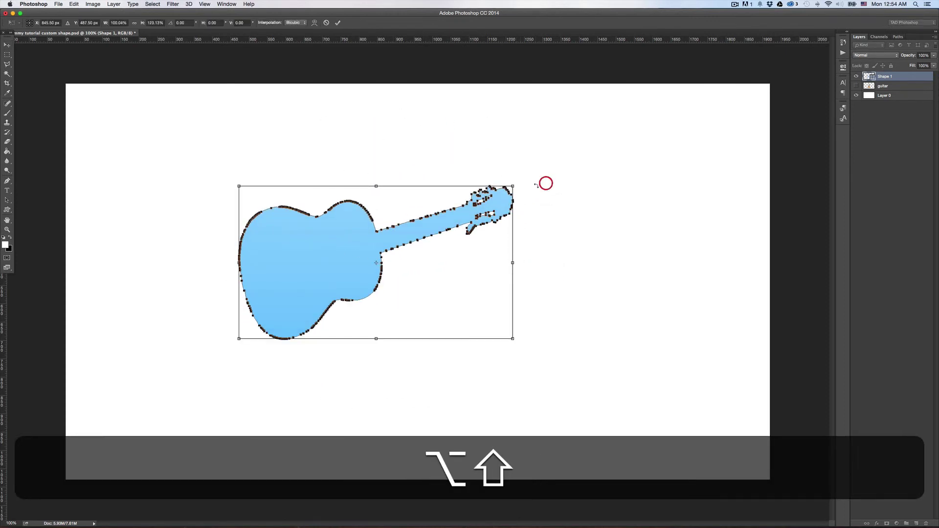
key(alt+shift+super+z)
drag(514, 213, 629, 132)
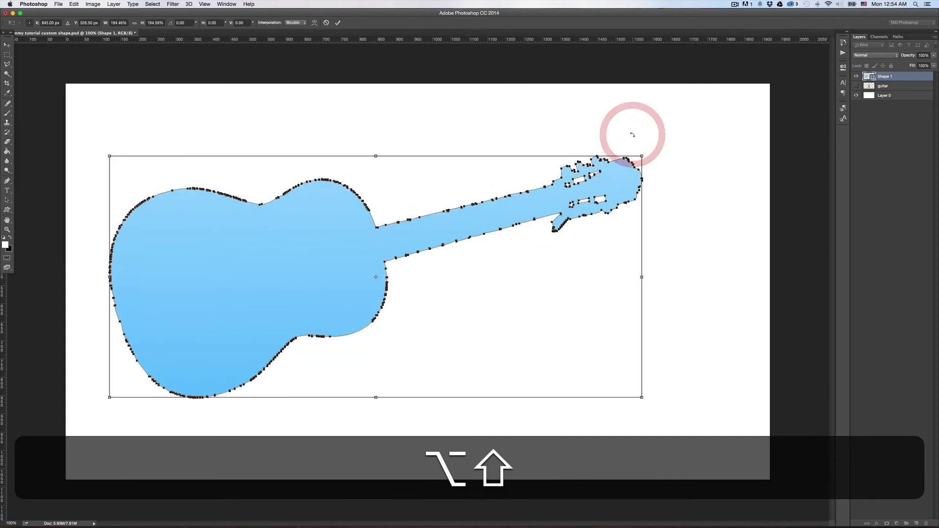
key(Return)
drag(313, 258, 386, 277)
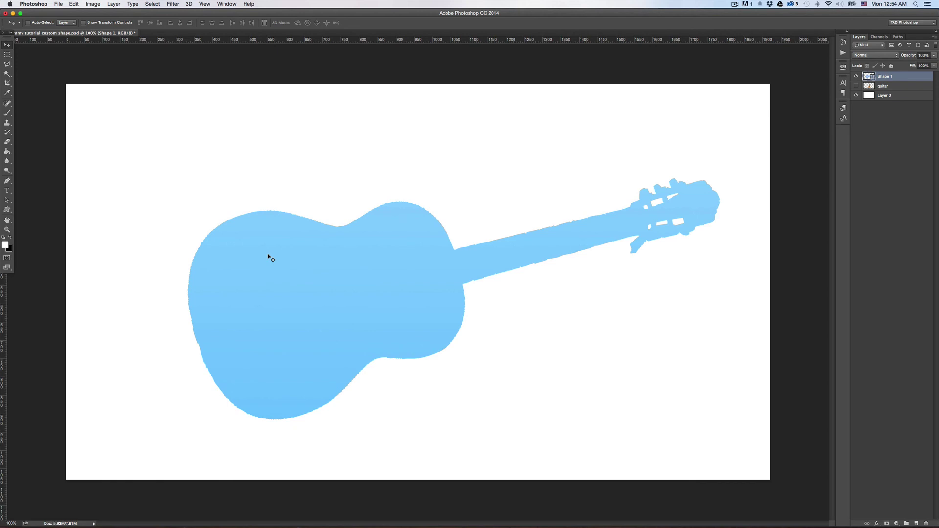
key(shift+super)
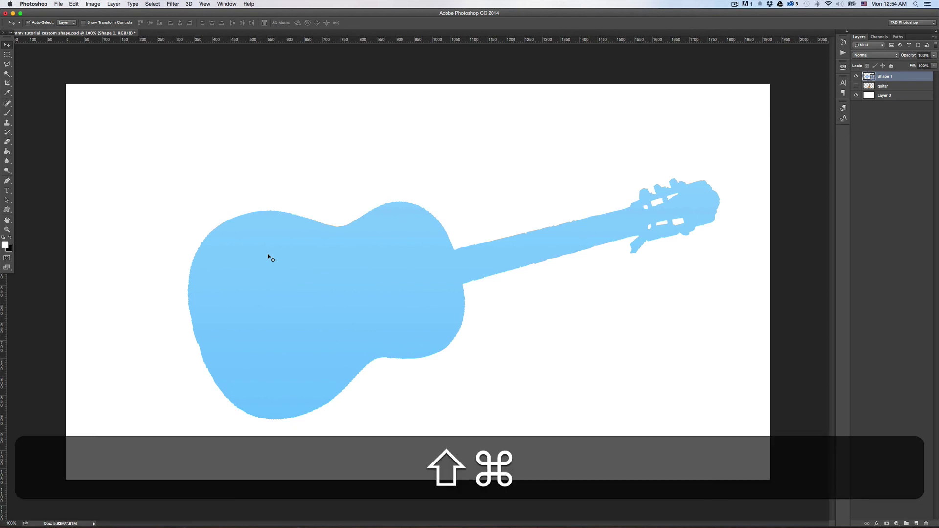